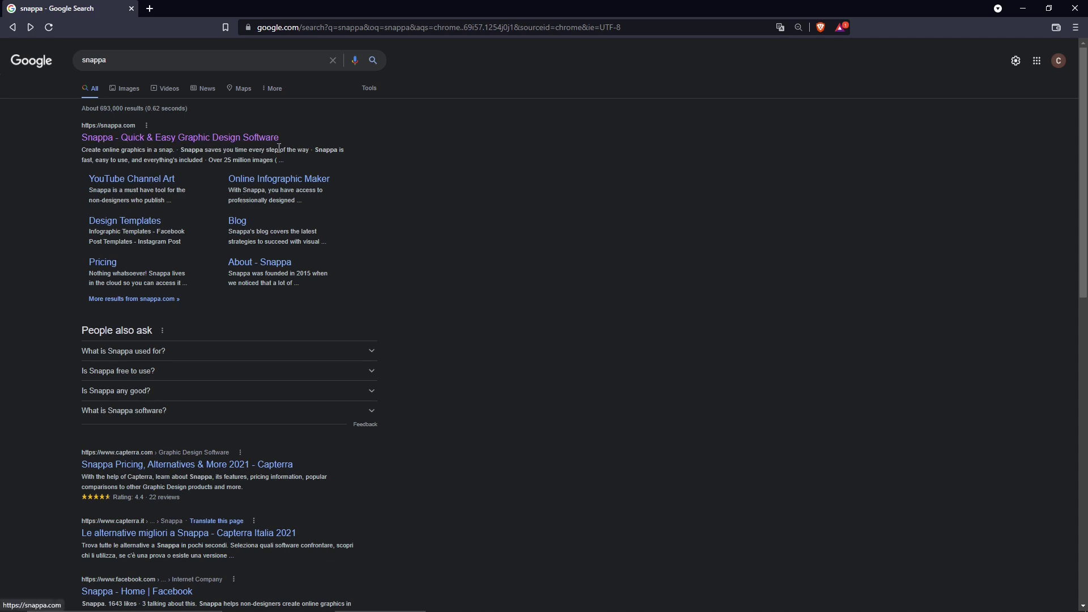
Step: Open snappa.com from the search results and browse its homepage feature sections, returning to the top
click(211, 146)
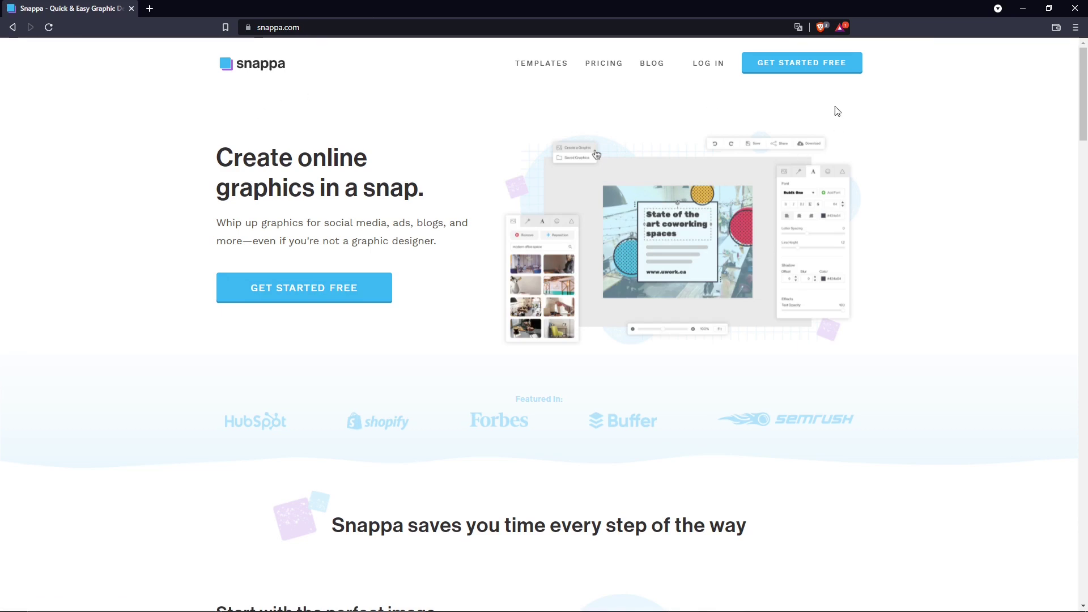
scroll(482, 286, down, 1)
scroll(482, 287, down, 6)
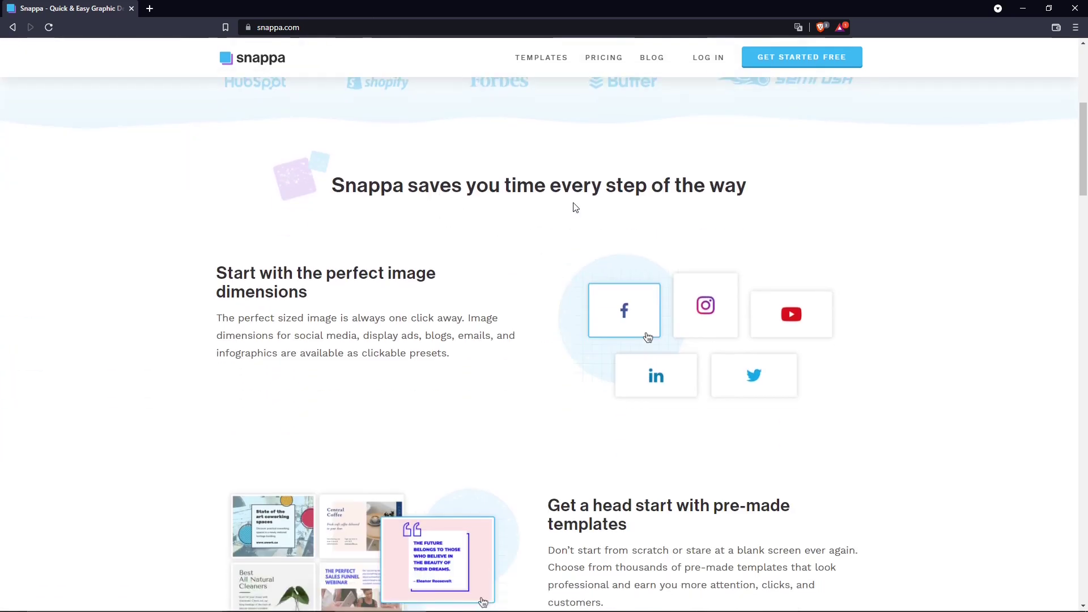
scroll(735, 422, down, 3)
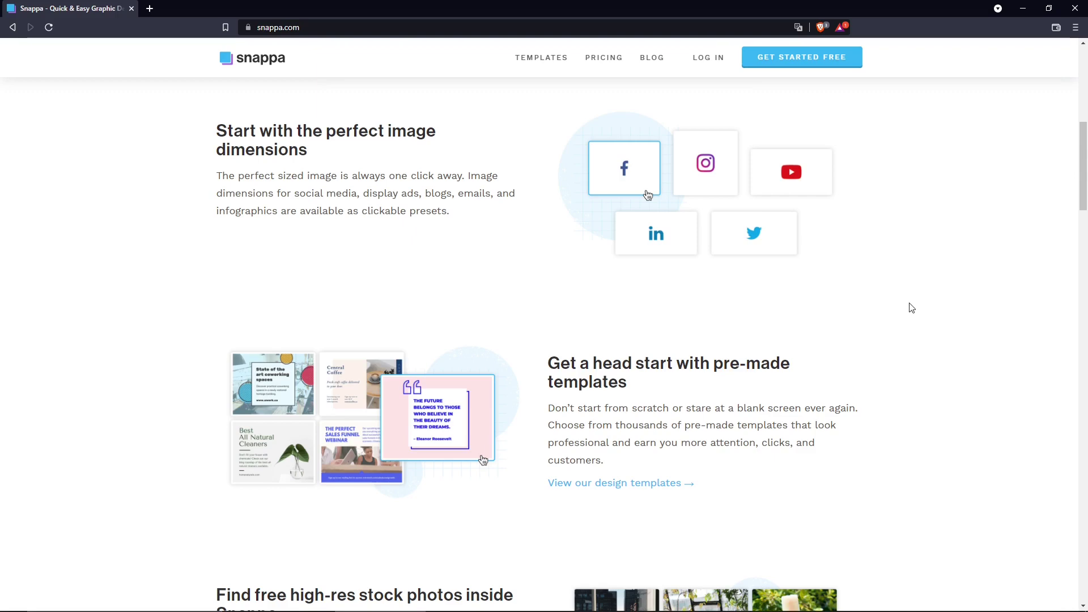
scroll(523, 269, down, 5)
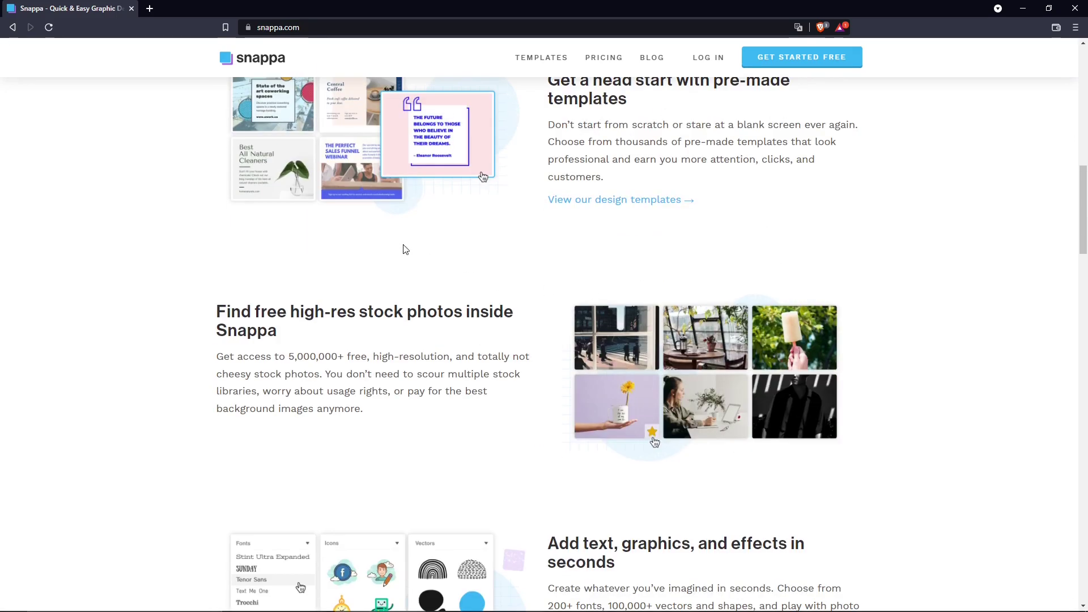
scroll(404, 249, down, 4)
scroll(584, 385, down, 3)
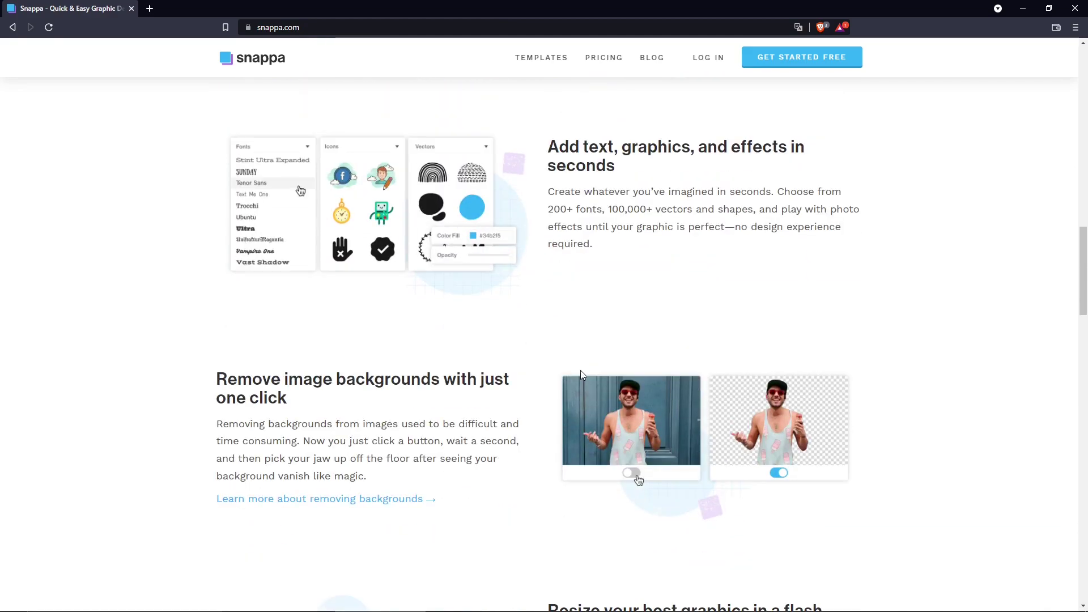
scroll(579, 369, down, 4)
scroll(417, 371, down, 2)
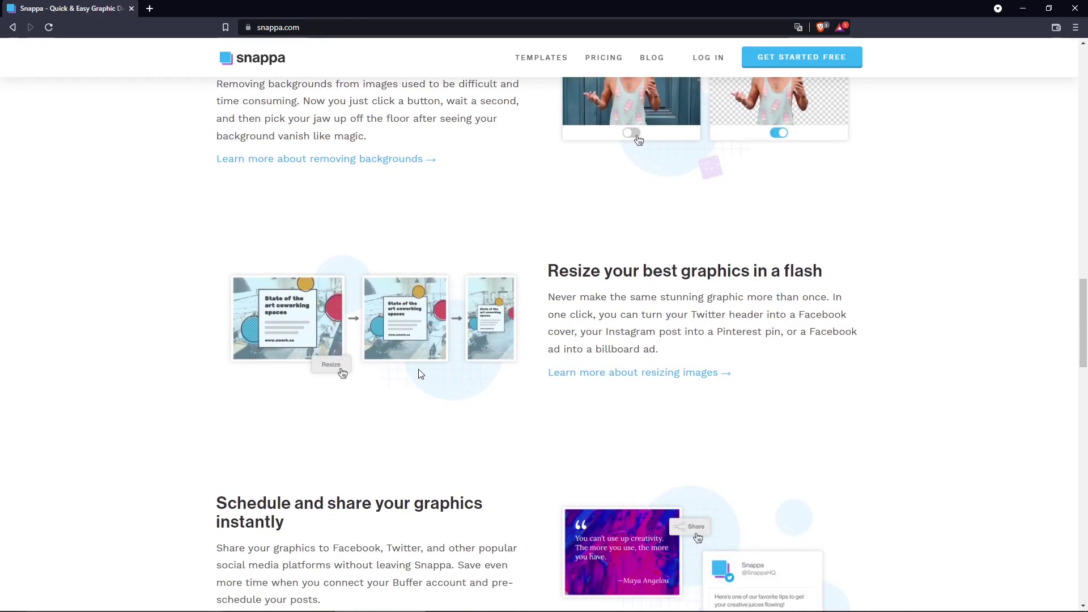
scroll(446, 374, down, 4)
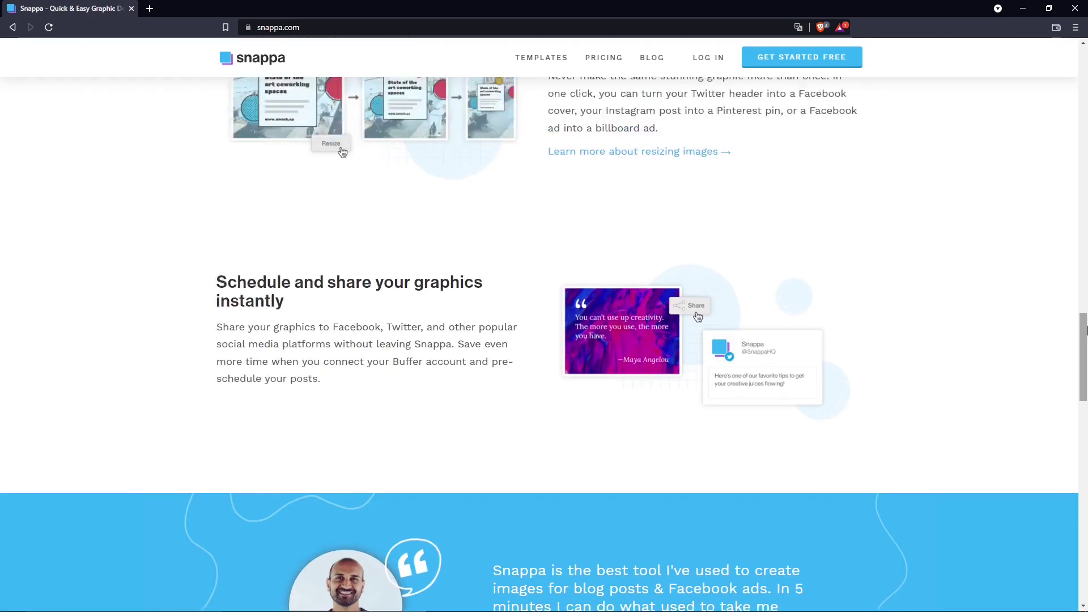
scroll(1083, 304, up, 10)
scroll(1083, 303, up, 18)
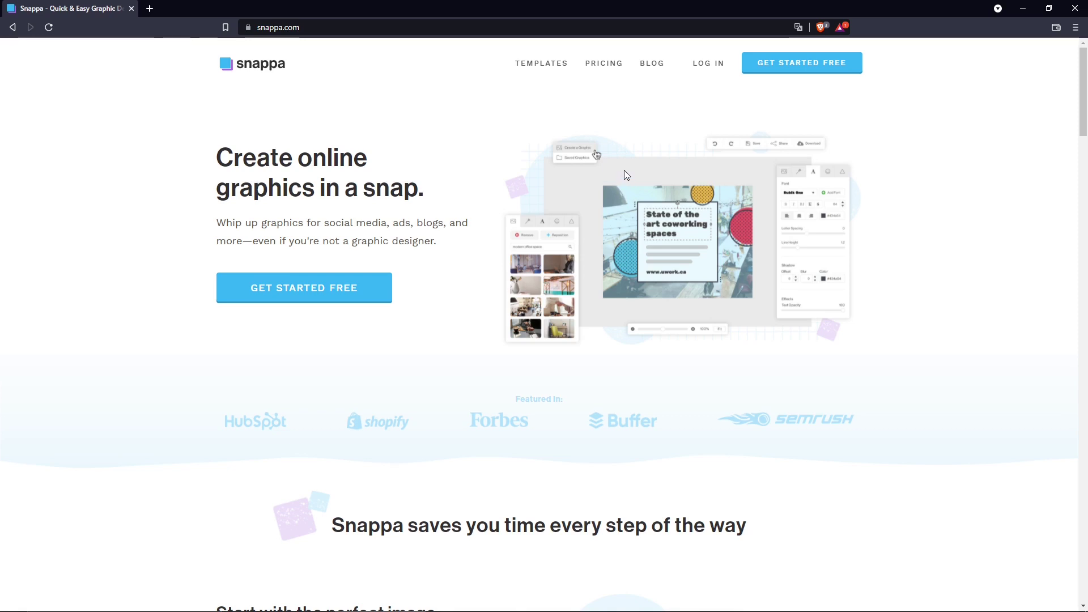
Step: Reload the Snappa homepage, start the free signup, then dismiss the signup form
click(262, 69)
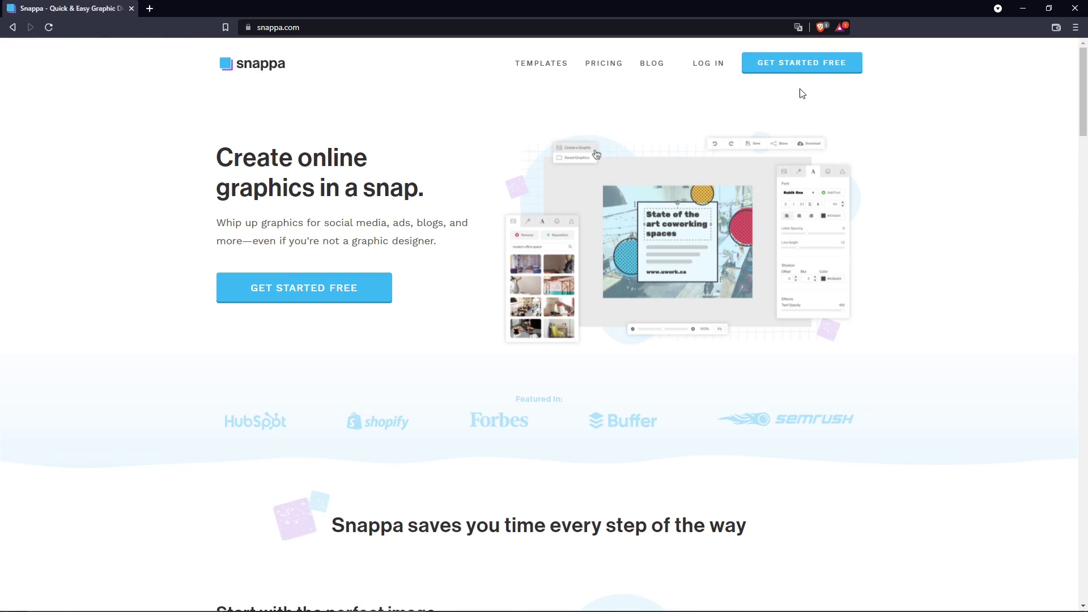
click(802, 68)
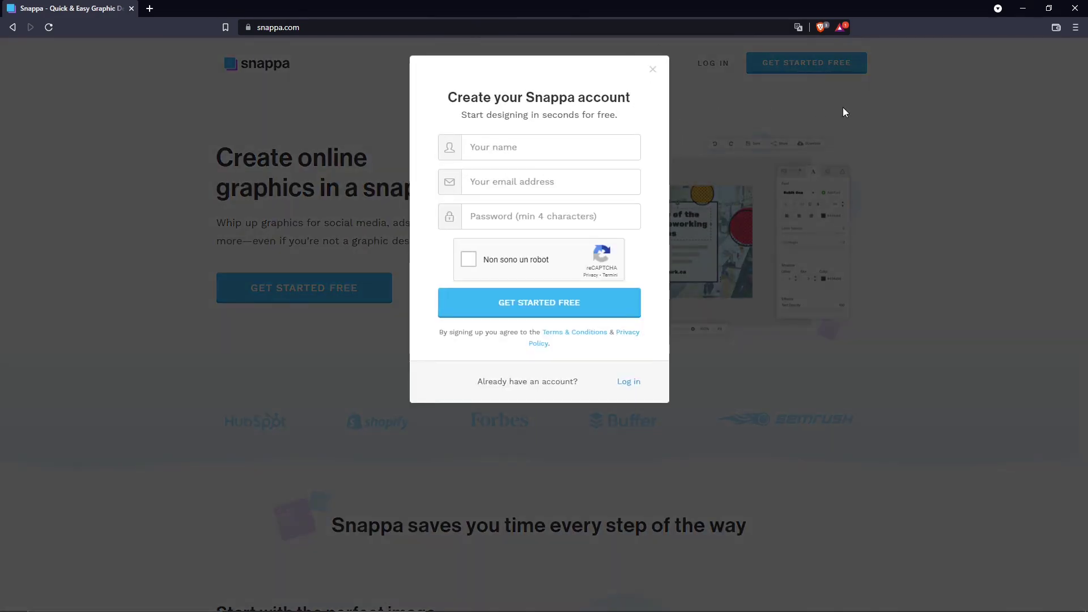
click(965, 127)
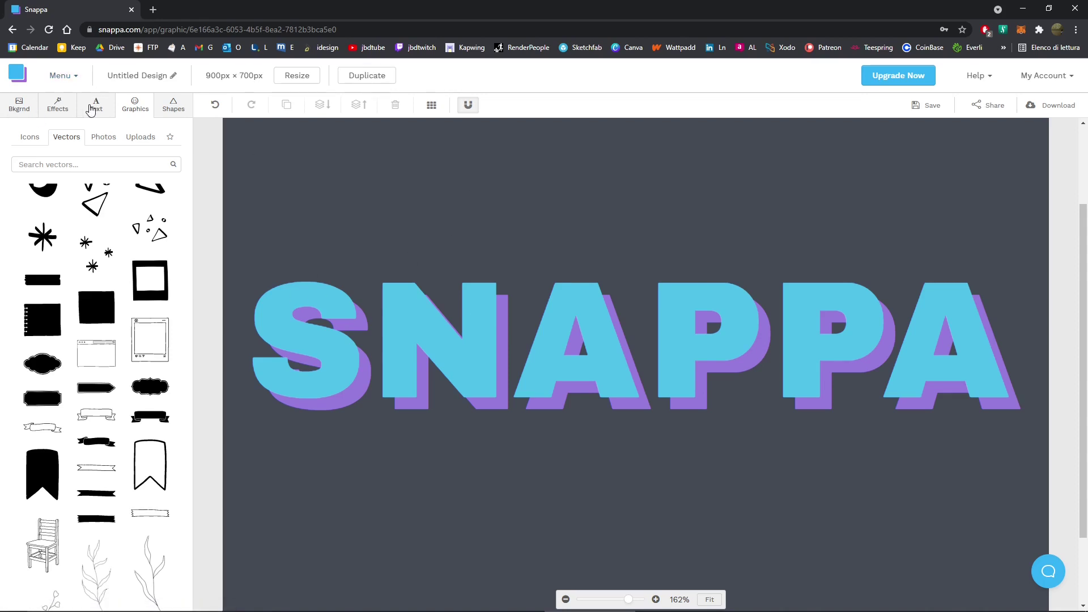
Step: Browse the Effects, Text, Graphics and Shapes panels, then show the #434a54 background colour at 142% zoom
click(11, 111)
click(63, 117)
click(93, 113)
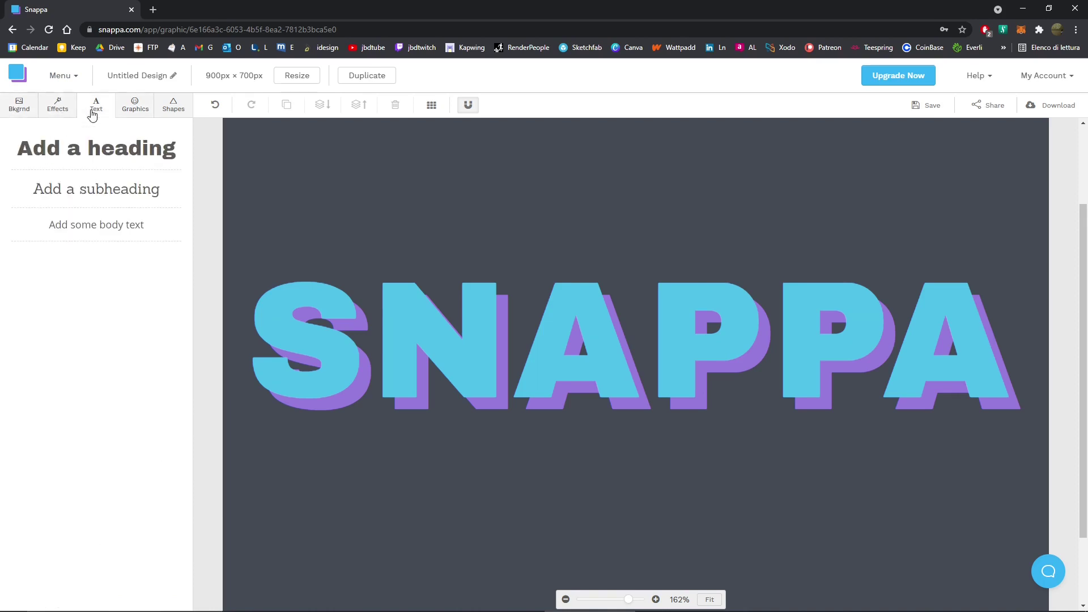
click(144, 111)
click(169, 111)
click(26, 110)
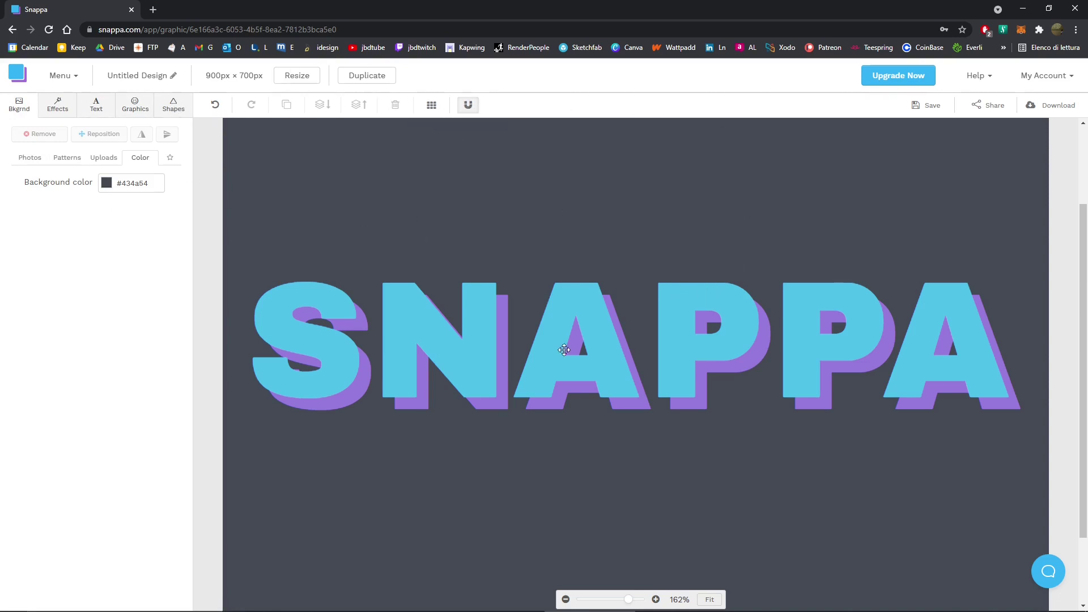
click(566, 600)
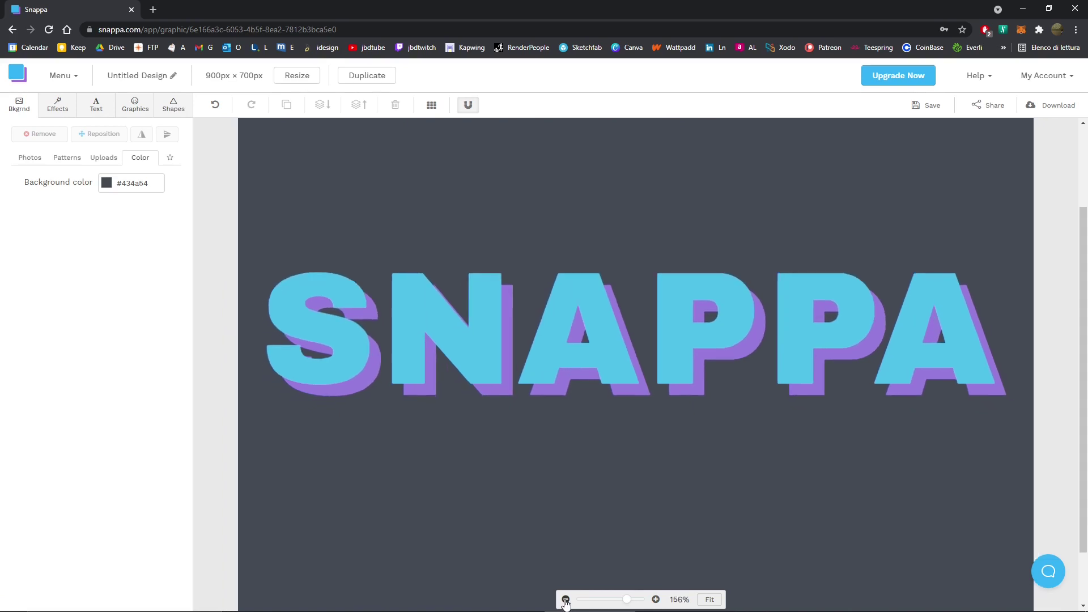
click(566, 600)
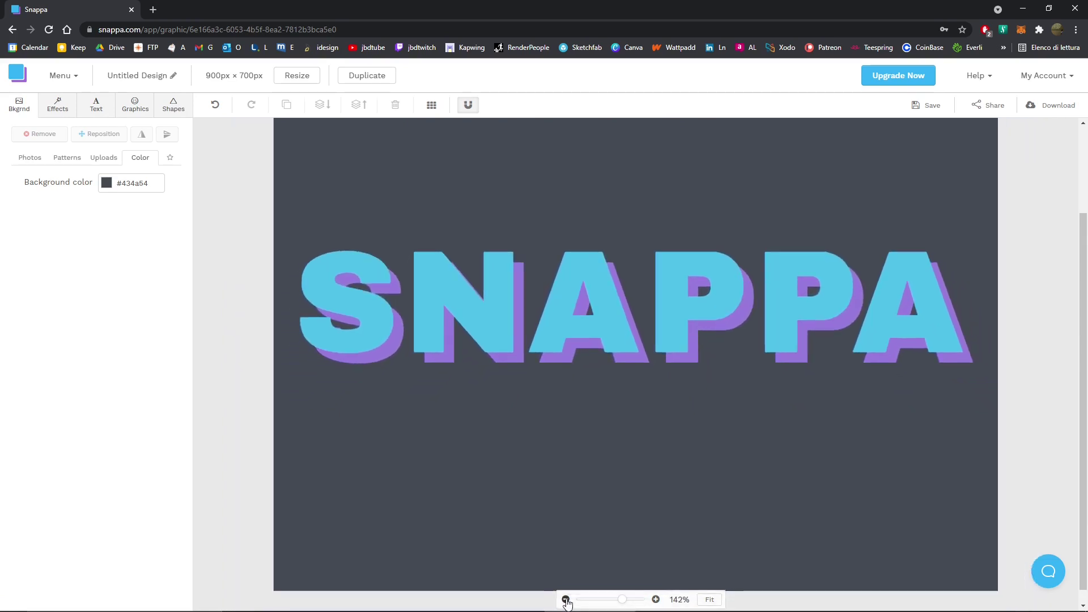
scroll(1084, 227, up, 1)
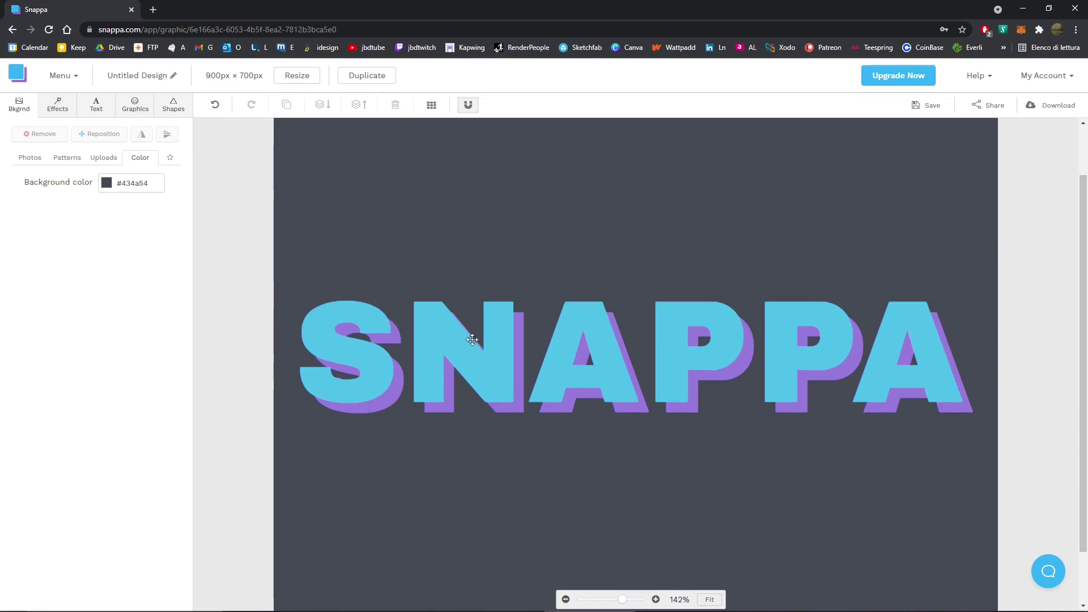
Step: Leave the editor through the Menu for the Saved Graphics list
click(81, 82)
mouse_move(57, 78)
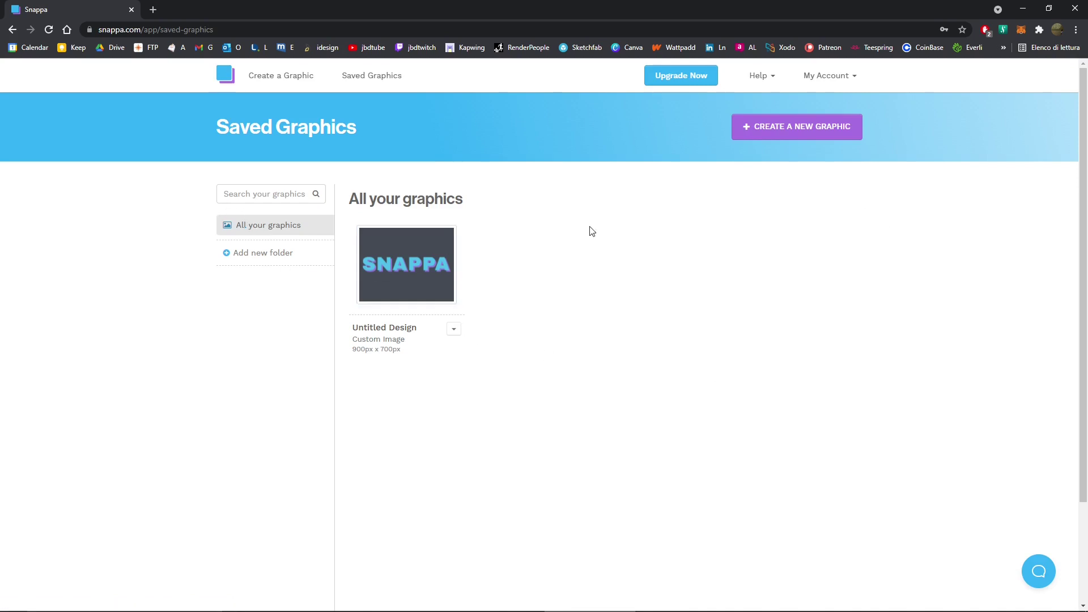
Step: Start a new graphic and scroll through the preset size categories, back up to Custom Graphic Size
click(790, 139)
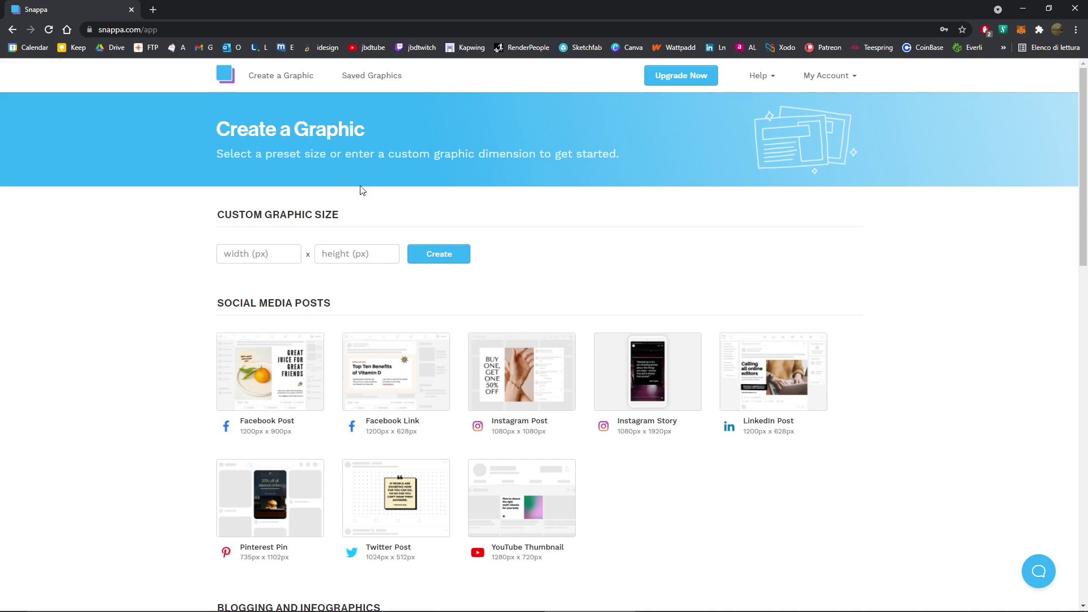
scroll(478, 235, down, 3)
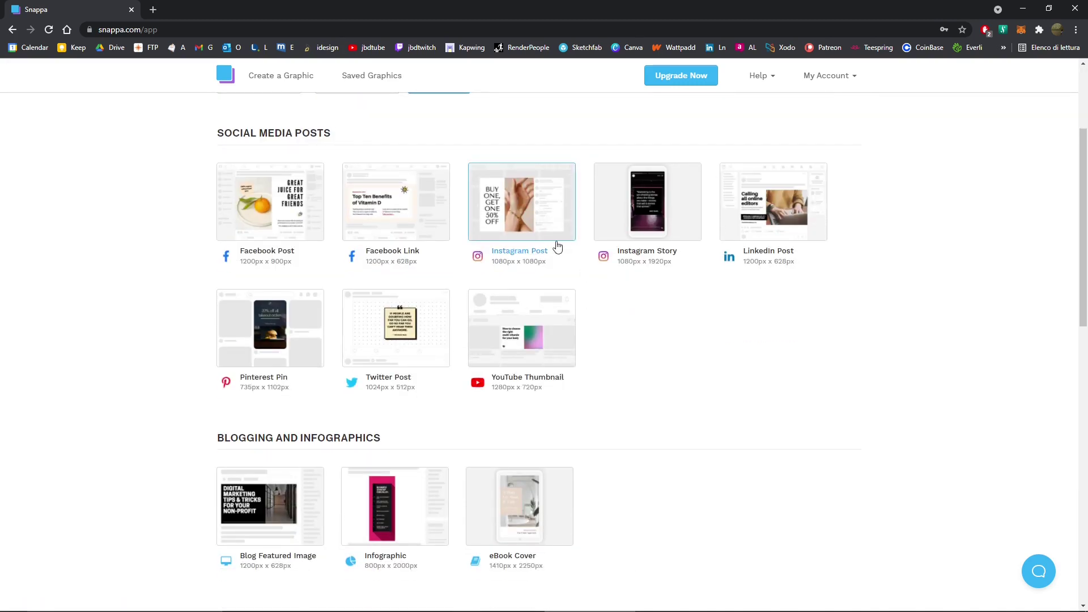
scroll(543, 300, up, 3)
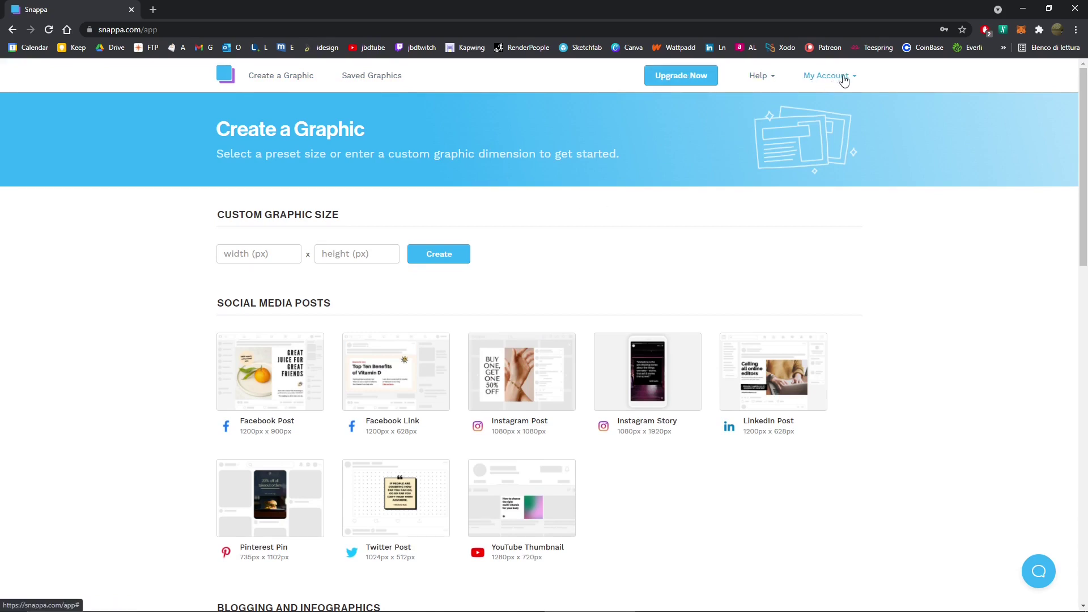
scroll(328, 188, down, 2)
scroll(328, 188, up, 2)
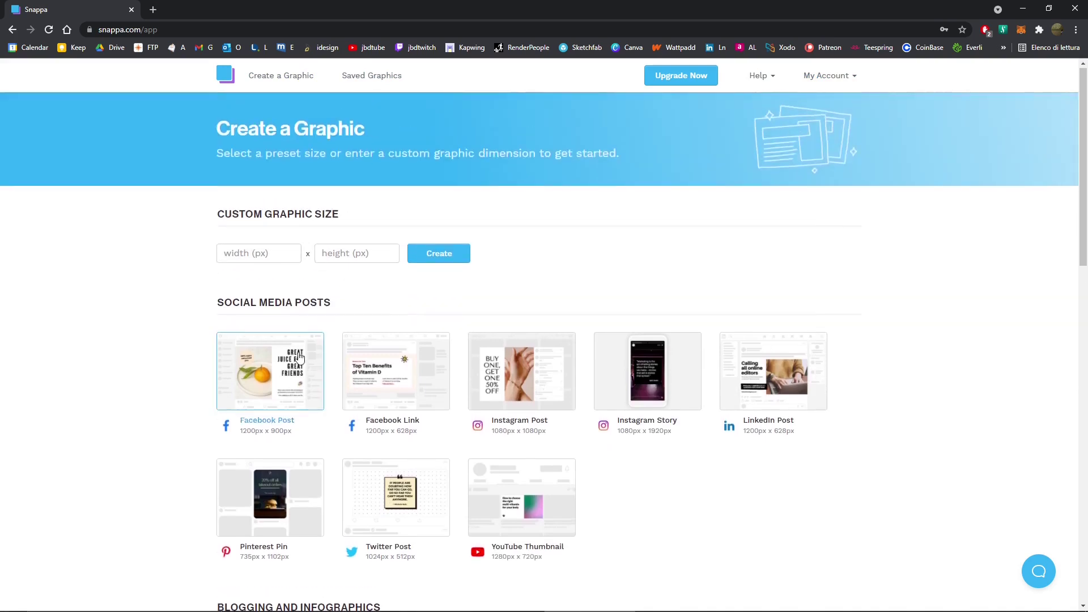
scroll(301, 359, down, 2)
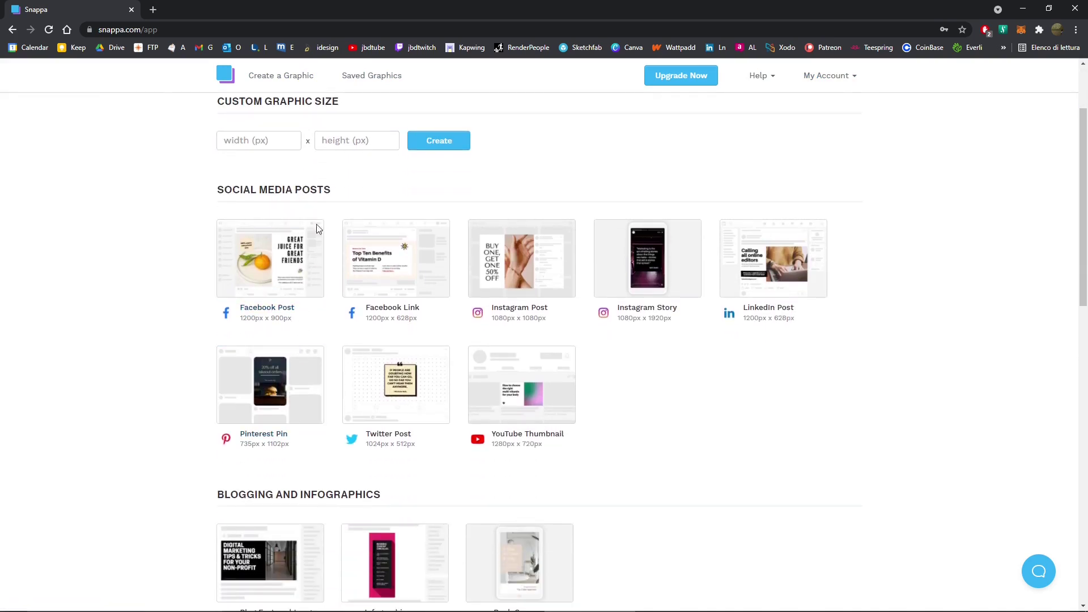
scroll(316, 230, down, 2)
scroll(362, 382, down, 6)
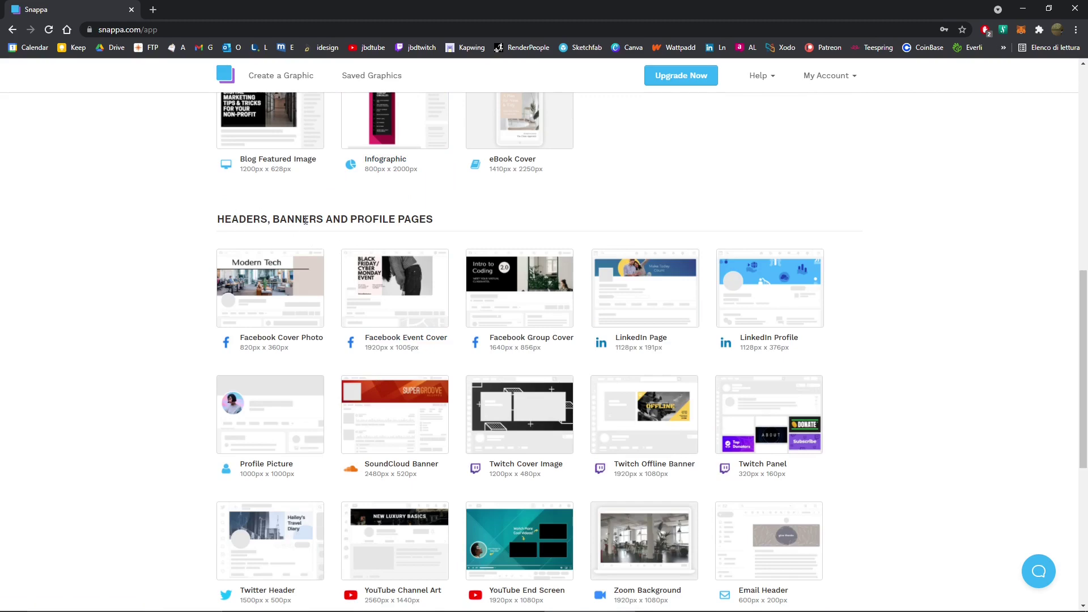
scroll(431, 335, down, 3)
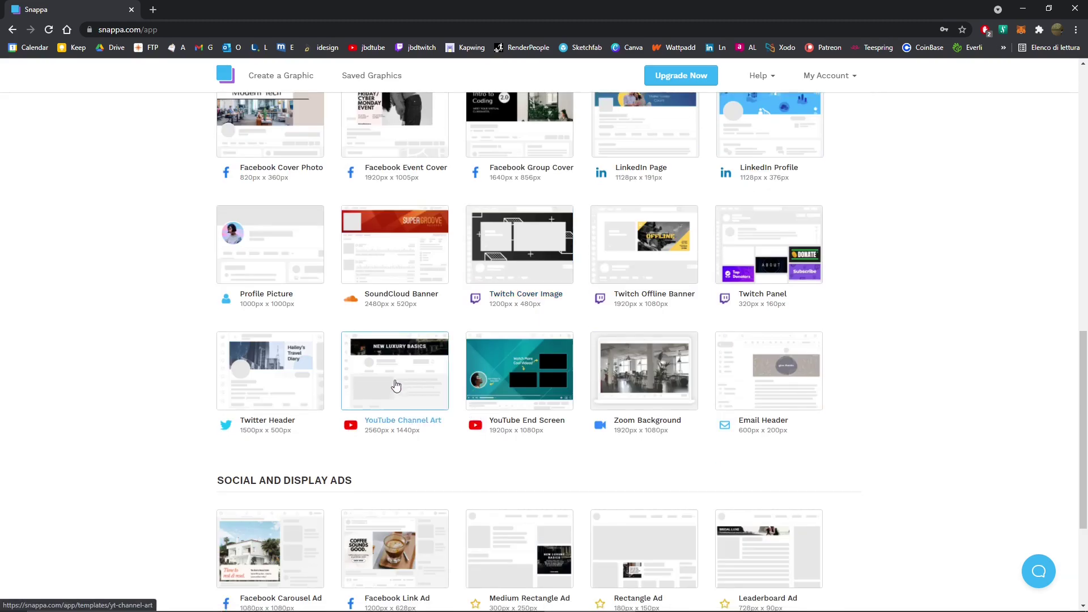
scroll(394, 317, down, 2)
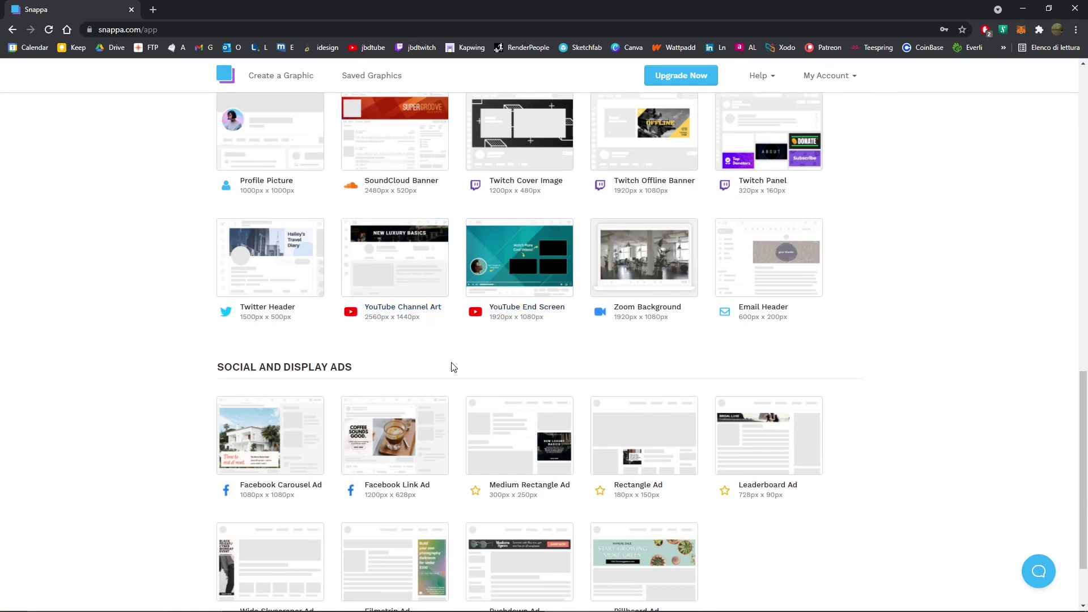
scroll(454, 363, down, 2)
scroll(466, 357, up, 1)
scroll(467, 355, up, 2)
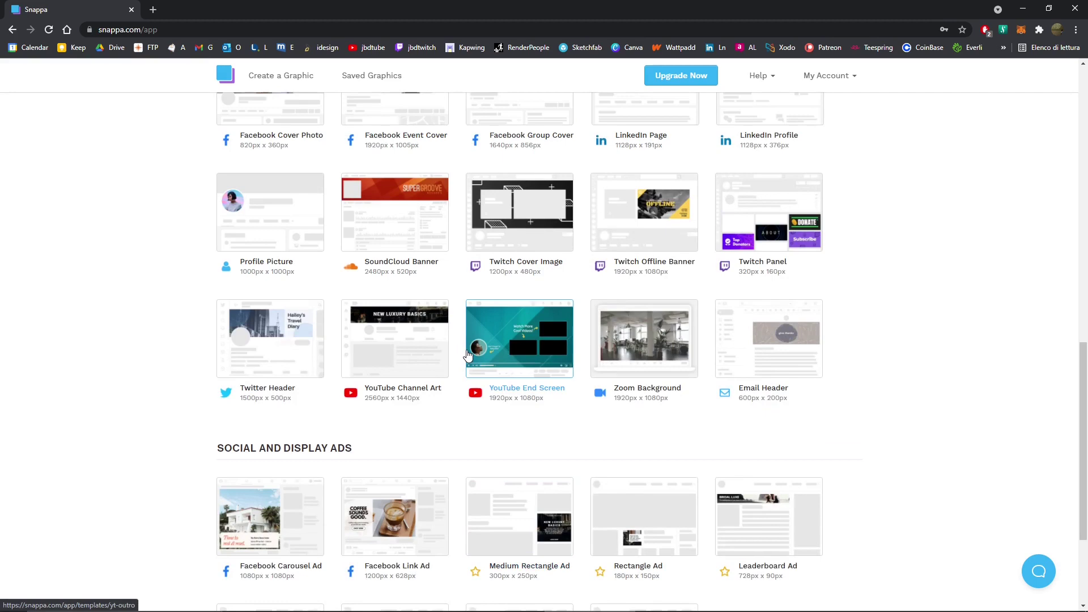
scroll(467, 355, down, 3)
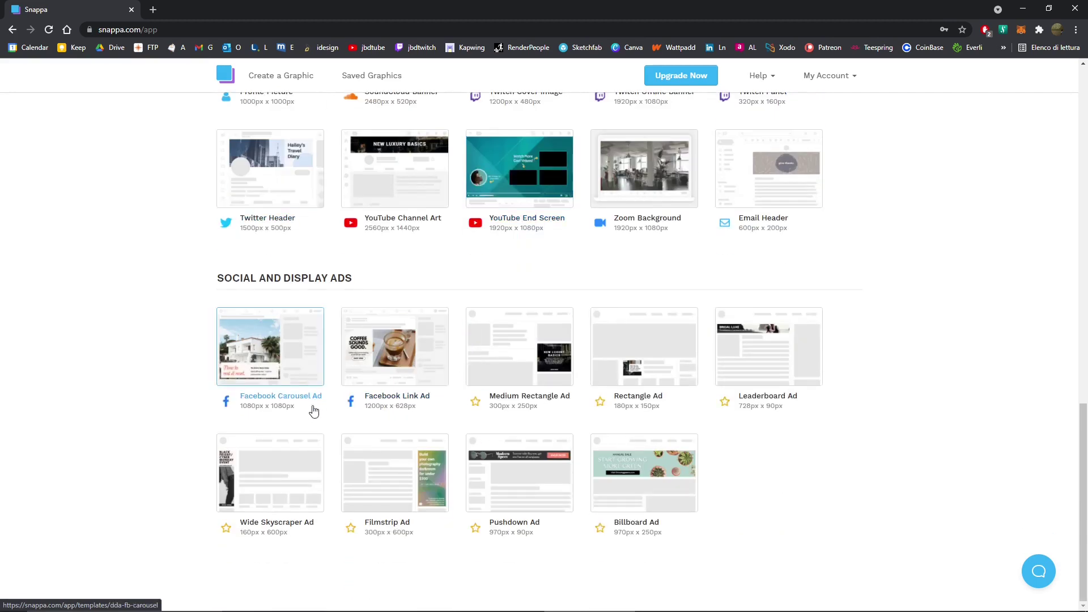
scroll(399, 435, up, 15)
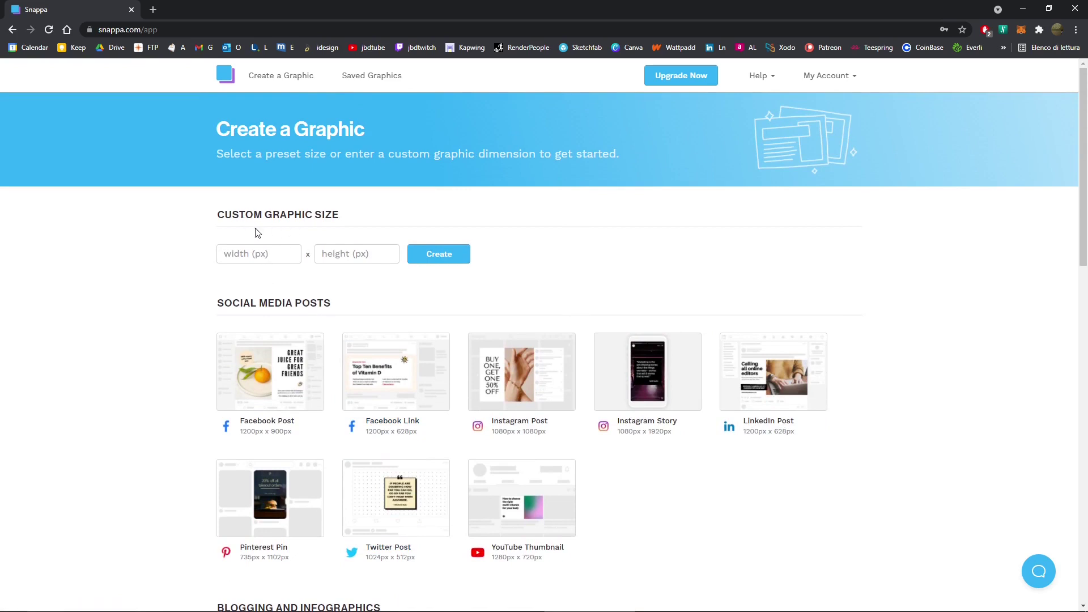
Step: Create a blank graphic with custom width 1000 px and height 200 px
click(269, 260)
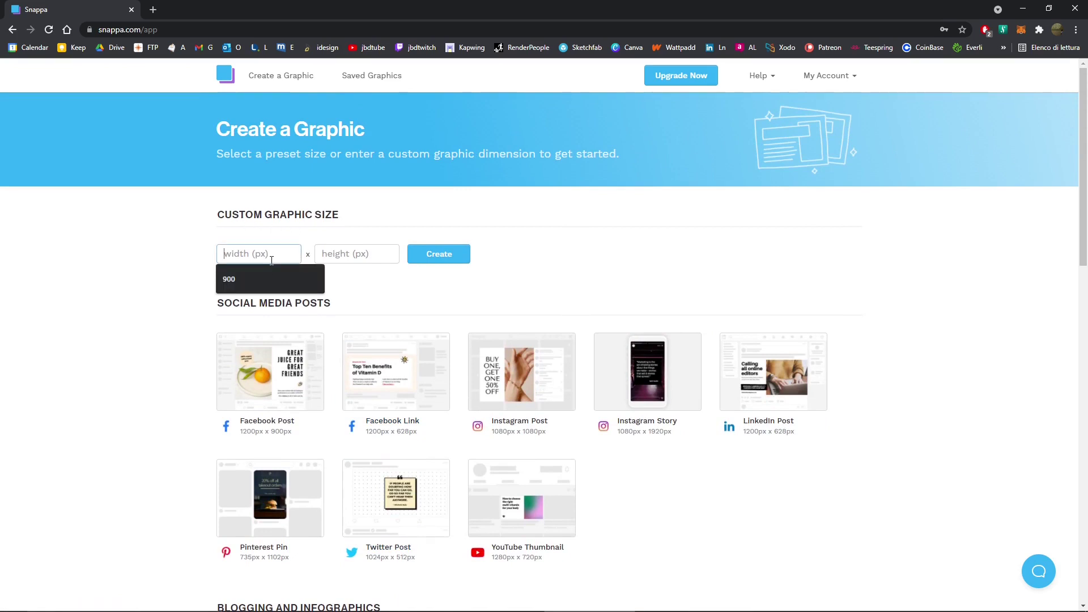
text(1000)
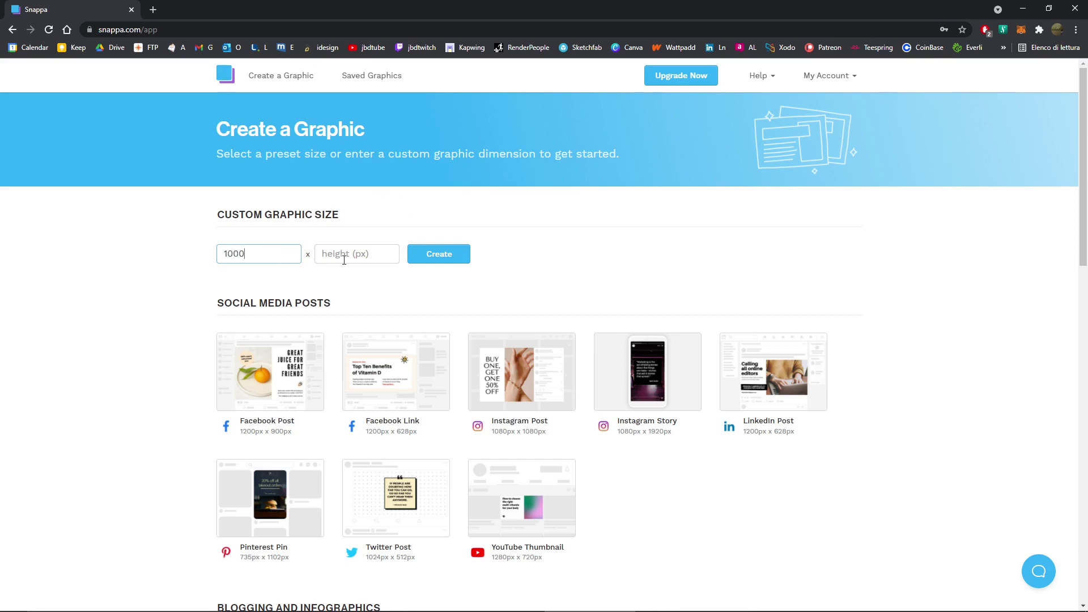
click(332, 261)
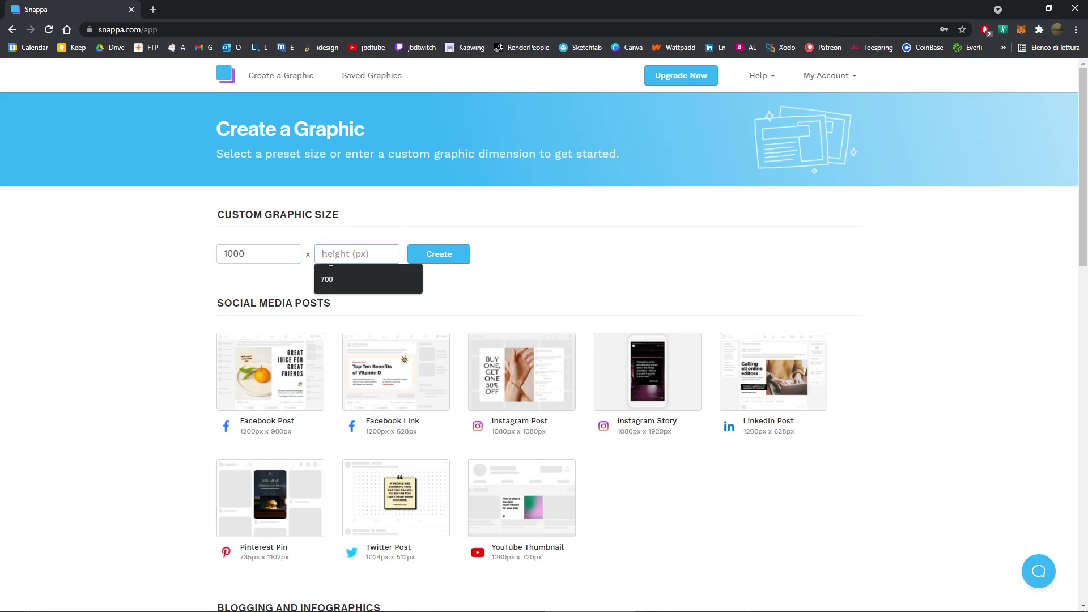
text(200)
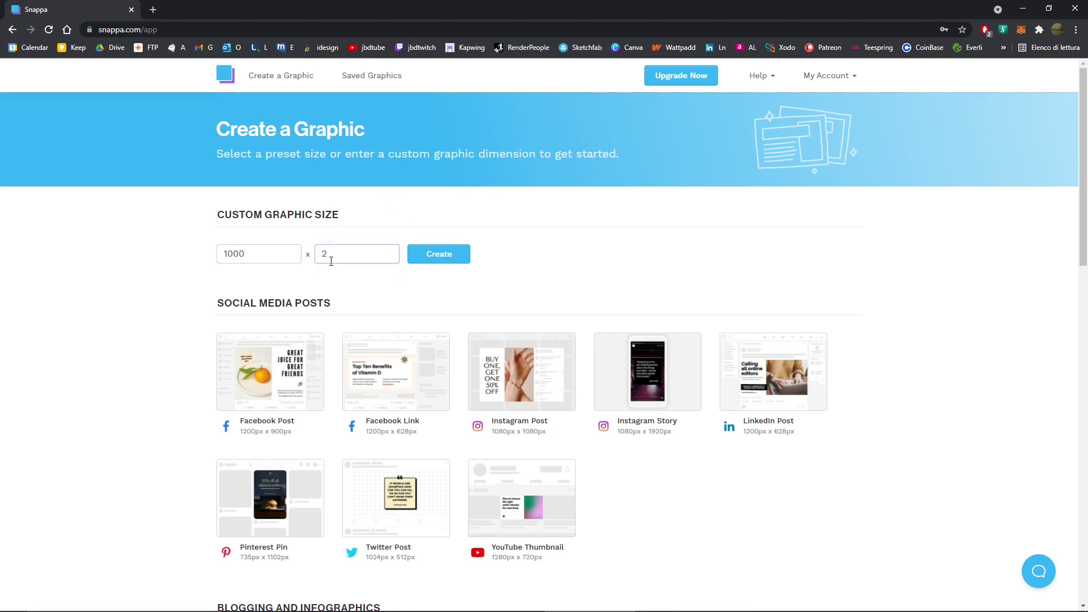
click(433, 257)
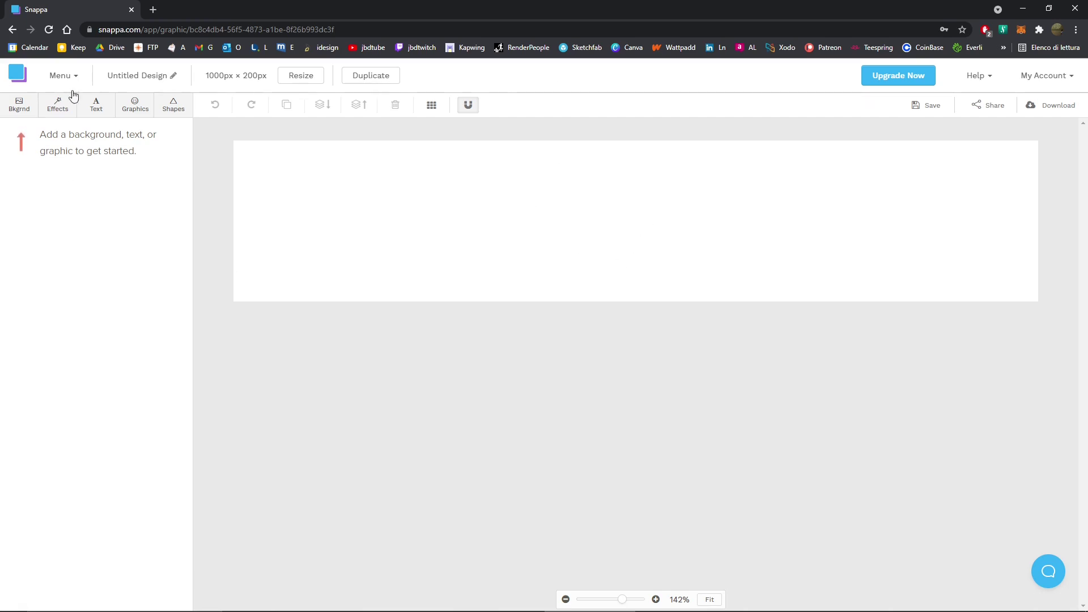
Step: Set the banner background to the solid light green colour #a0d468
click(19, 109)
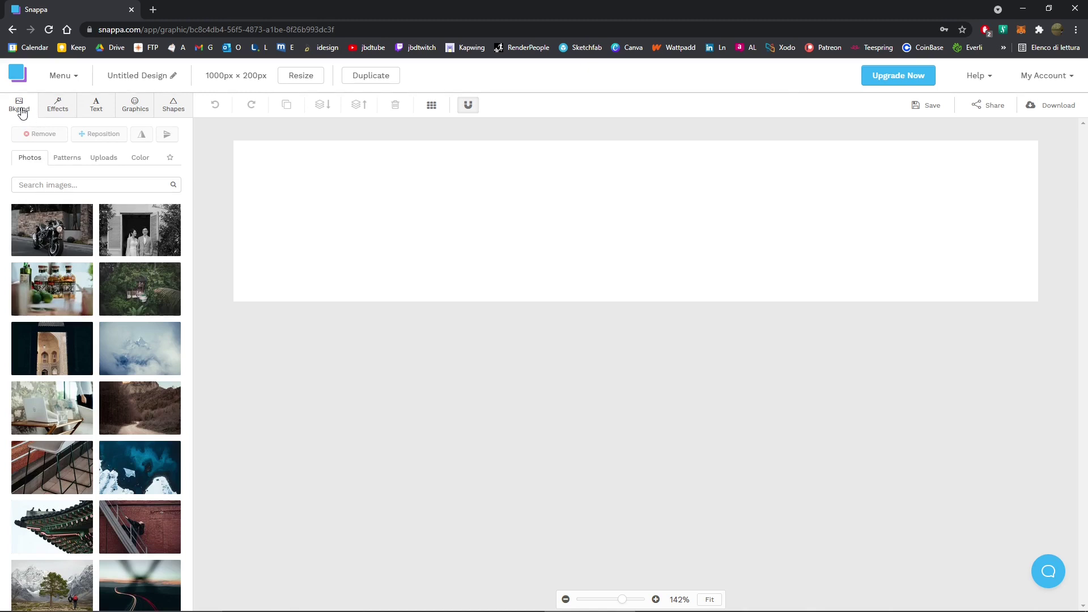
click(56, 162)
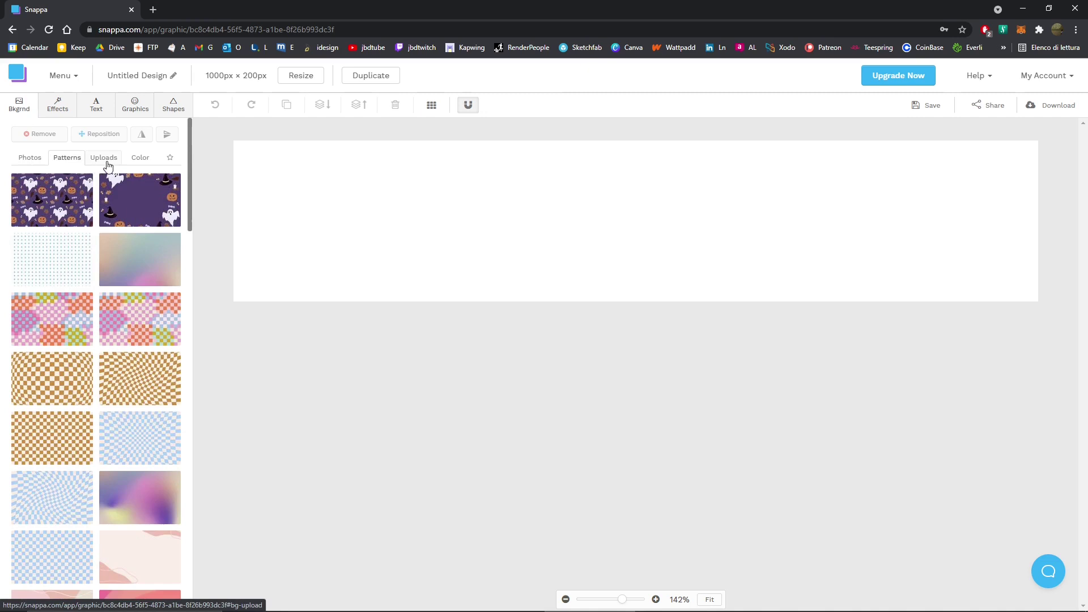
click(106, 163)
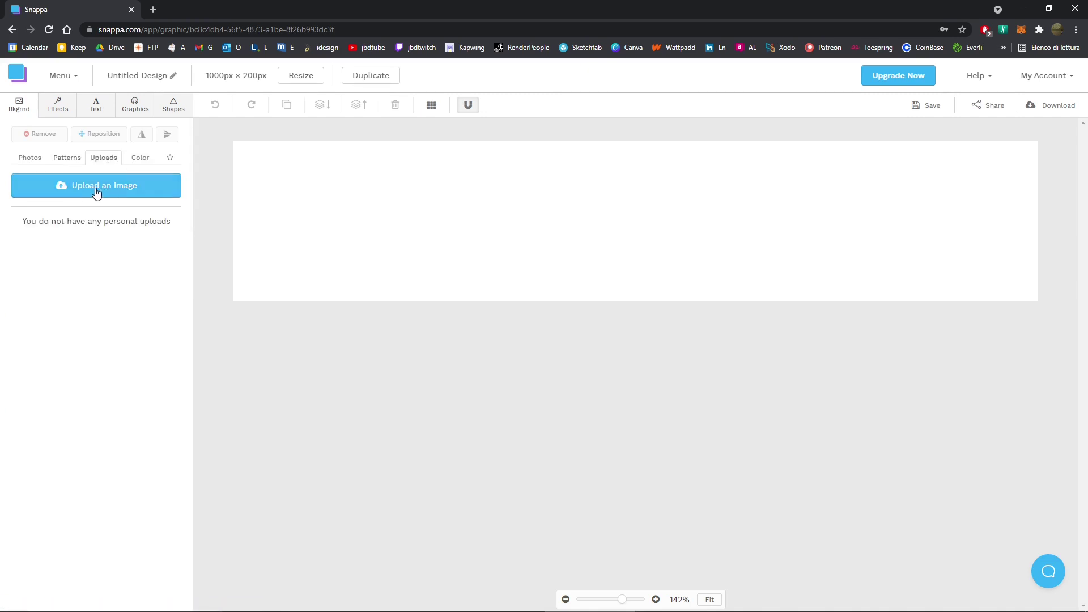
click(131, 163)
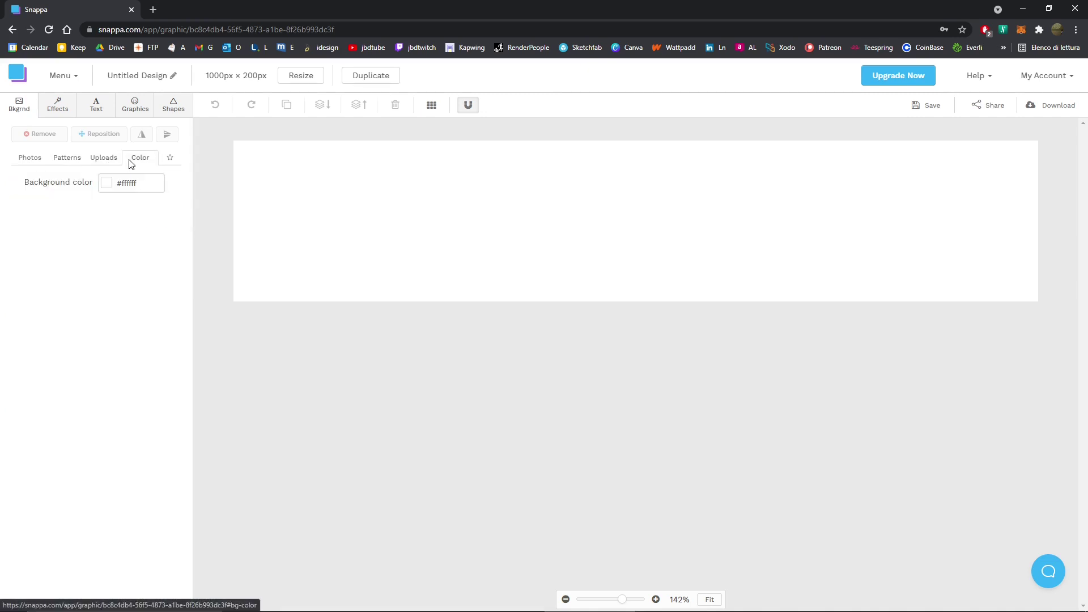
click(107, 187)
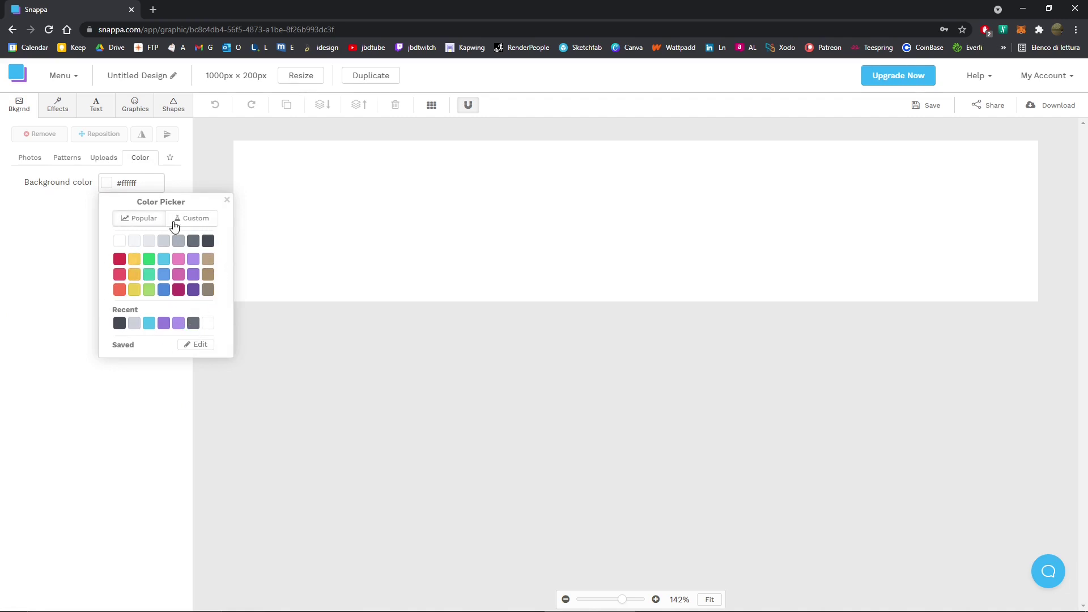
click(148, 290)
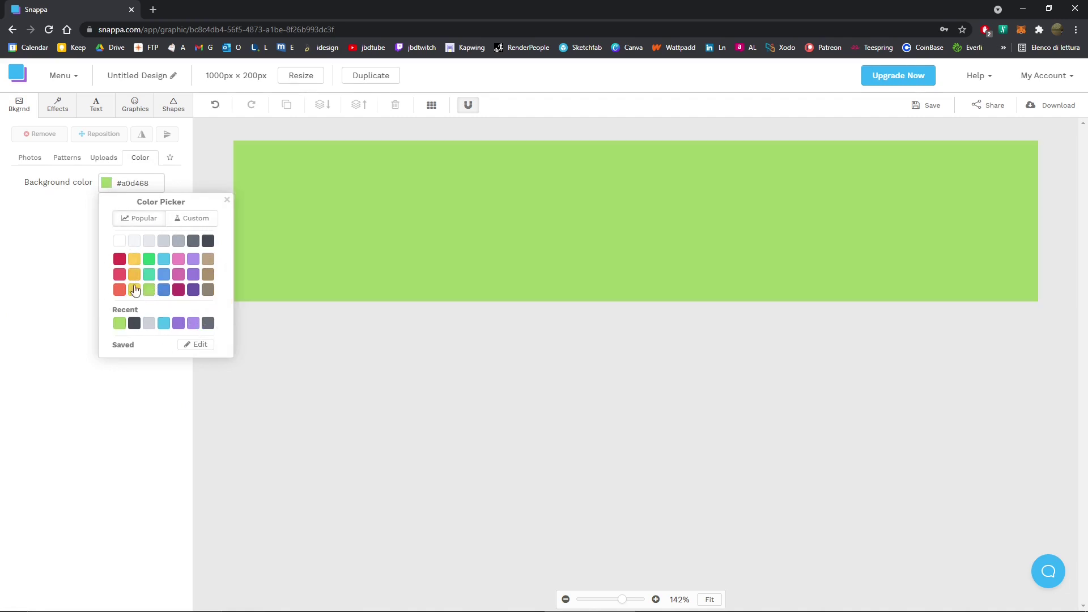
click(54, 249)
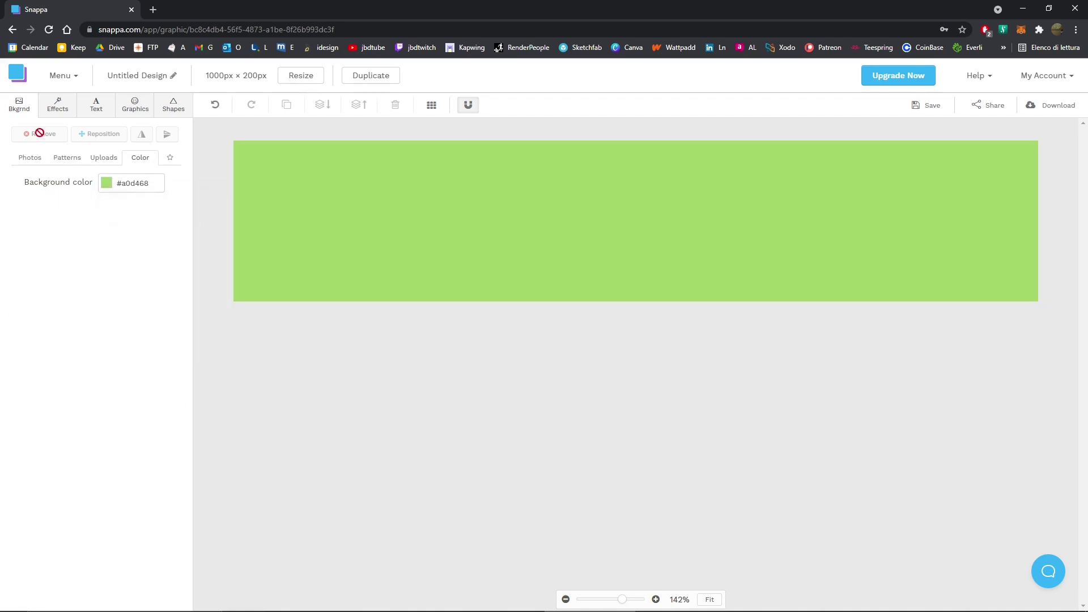
Step: Replace the green fill with the purple Halloween background pattern
click(103, 158)
click(170, 158)
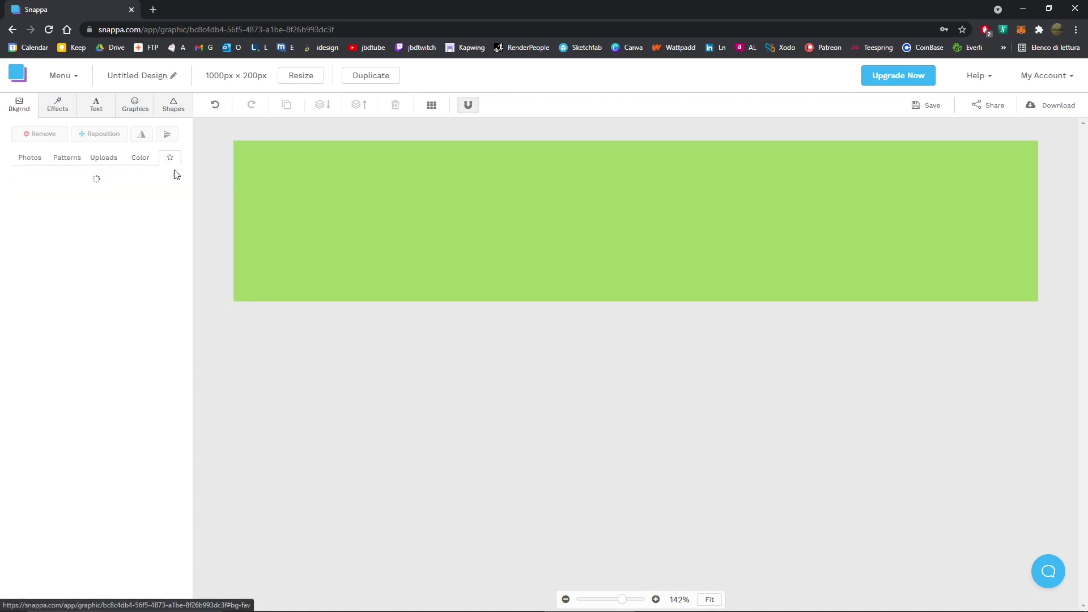
click(67, 158)
click(40, 215)
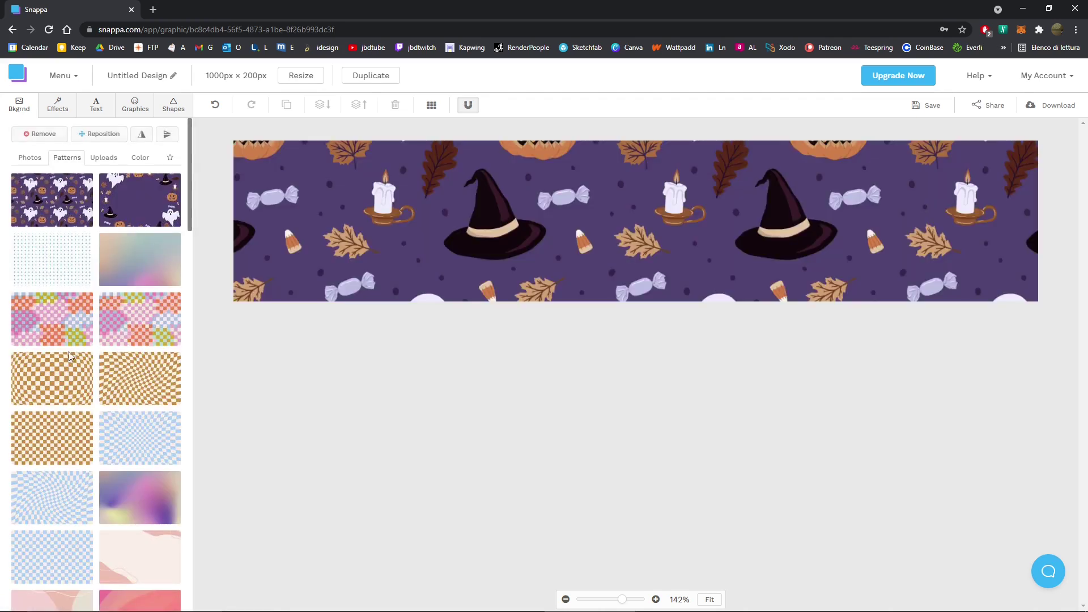
Step: Swap the background to the dark green holly, berries and stars pattern
scroll(68, 351, down, 15)
click(49, 237)
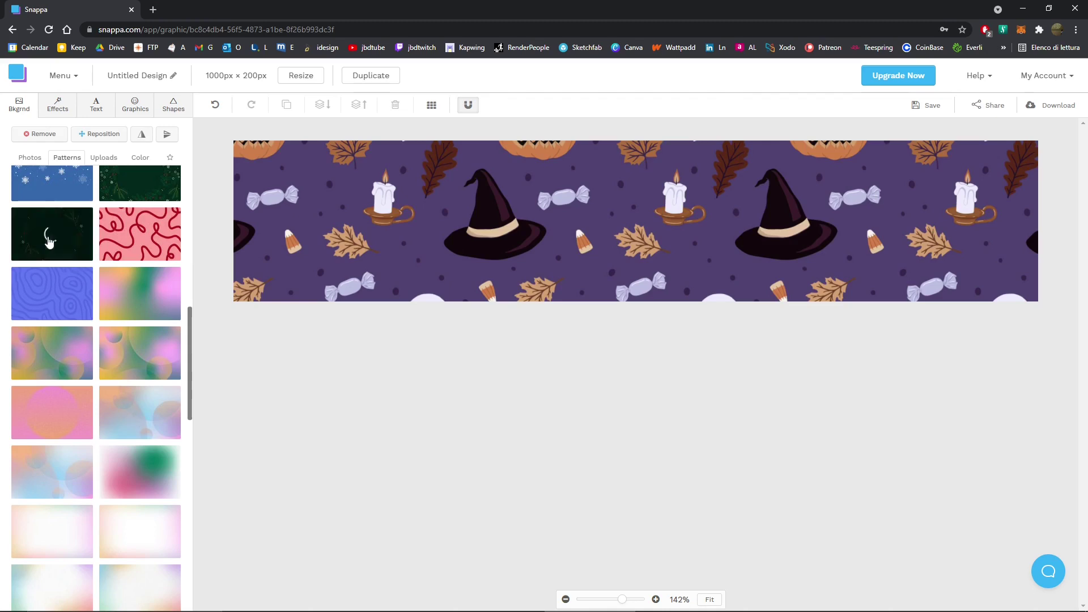
scroll(66, 360, down, 10)
scroll(64, 384, up, 10)
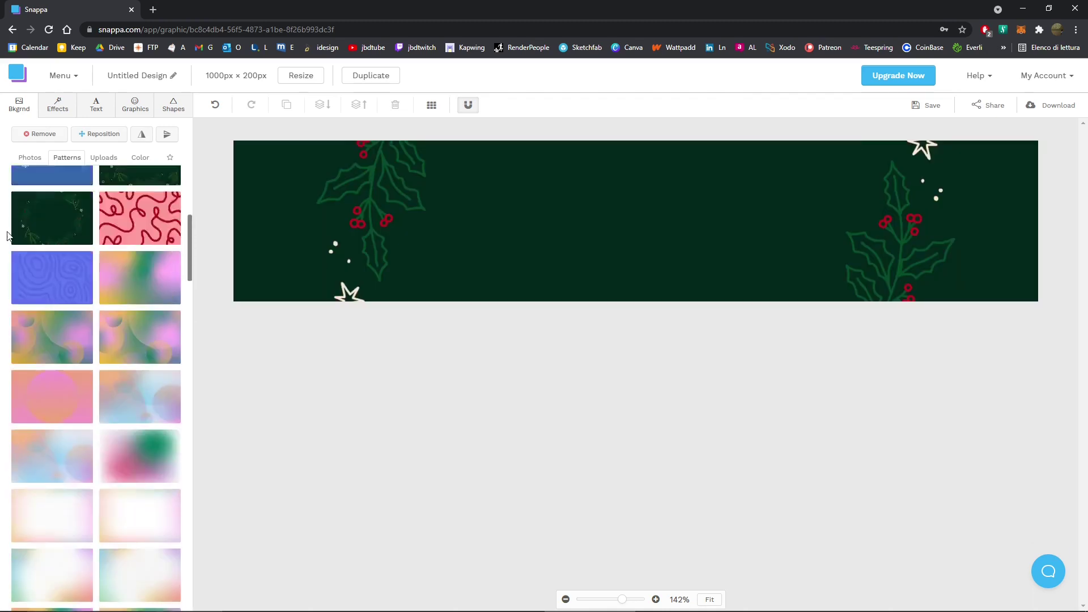
click(57, 105)
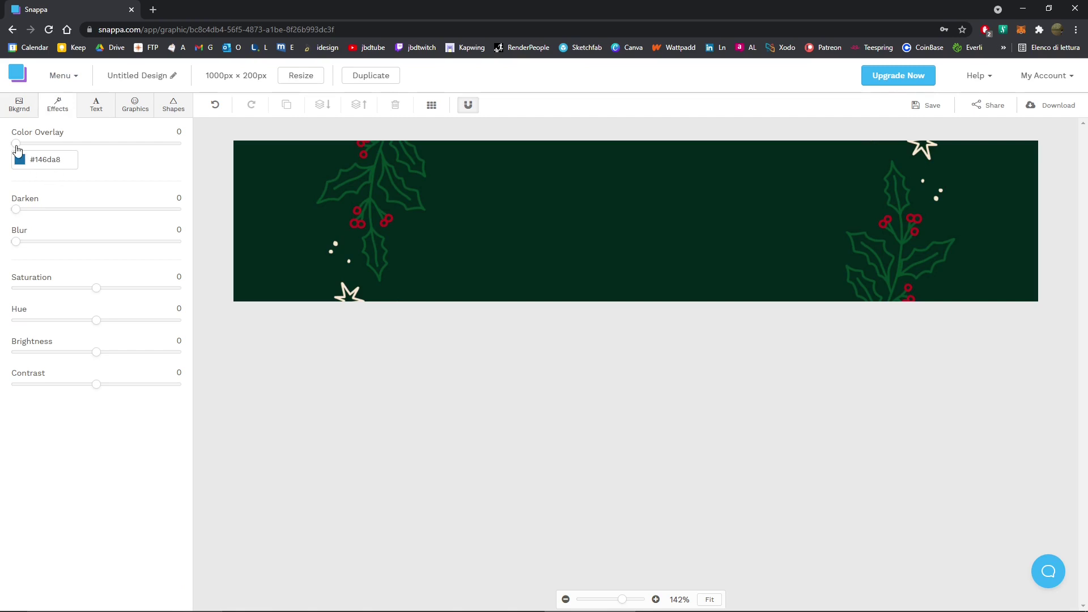
Step: Adjust the holly background effects: colour overlay 11, darken 7, blur 6, saturation -11
mouse_move(21, 148)
mouse_down()
mouse_move(87, 153)
mouse_move(33, 153)
mouse_up()
drag(16, 211, 25, 250)
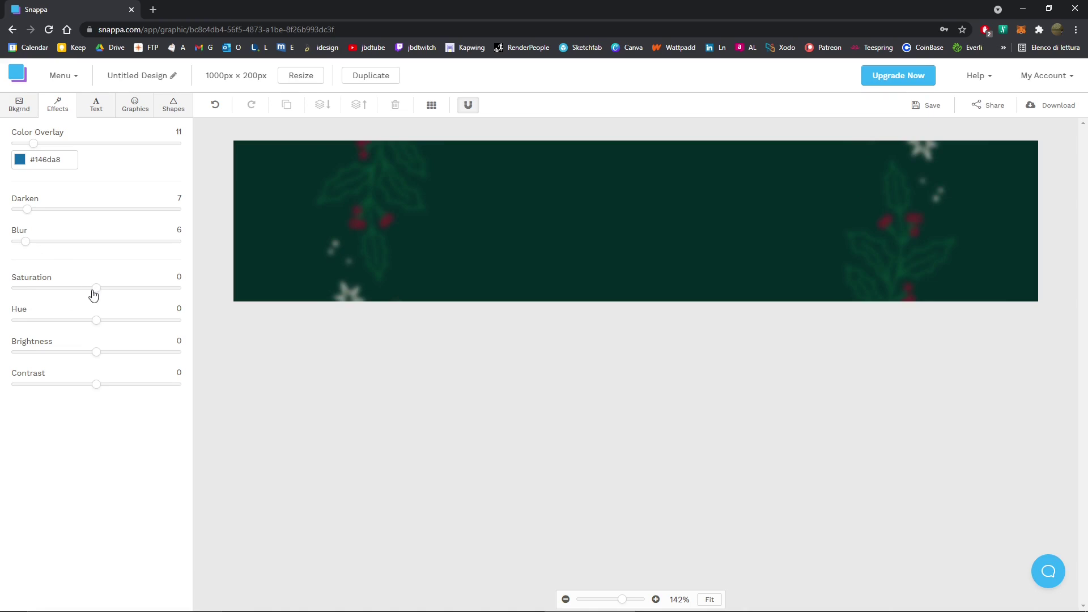
mouse_move(95, 290)
mouse_down()
mouse_move(111, 291)
mouse_move(91, 299)
mouse_up()
Step: Add a heading to the banner reading 'MERRY SNAPPA'
click(91, 109)
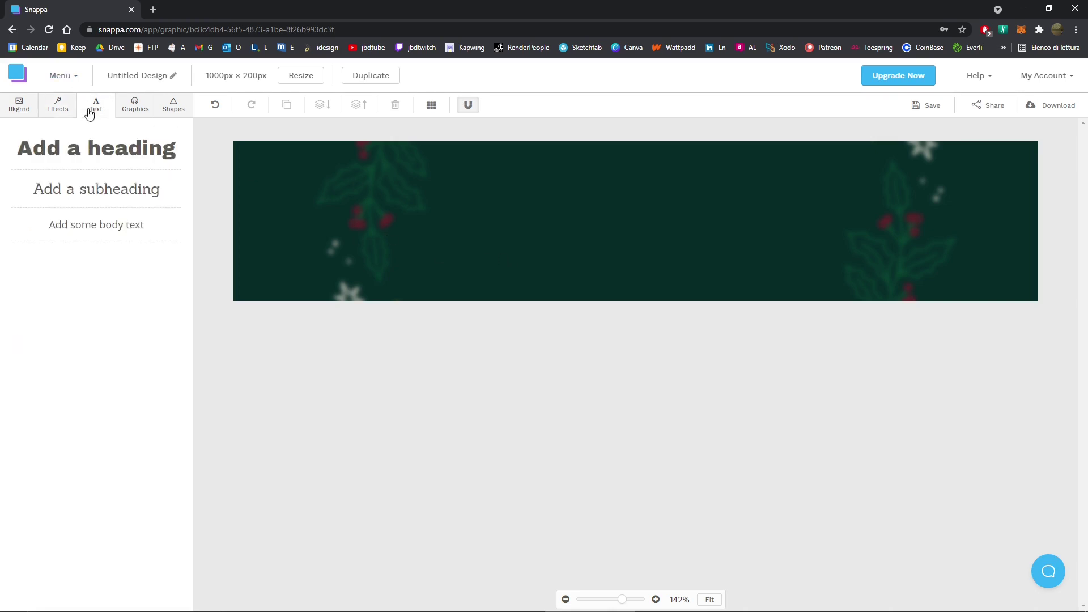
click(84, 149)
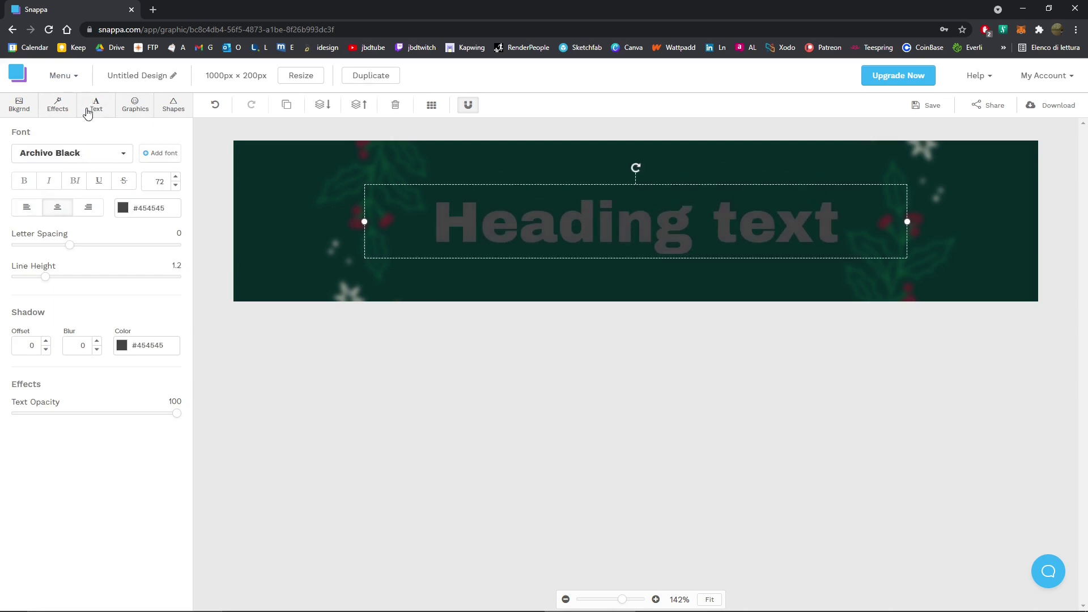
double_click(679, 223)
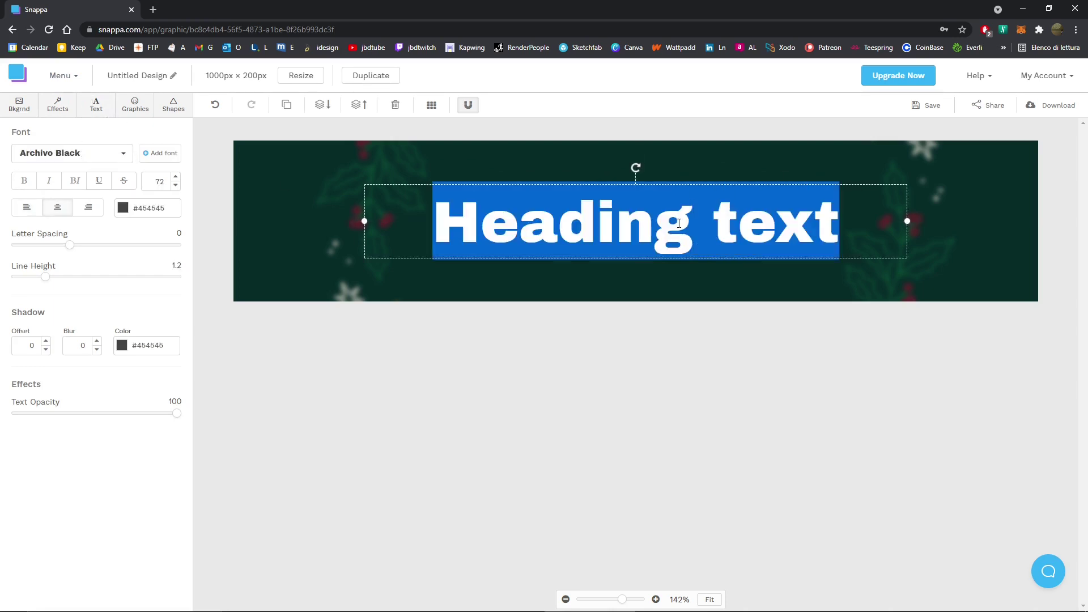
text(MERrdy)
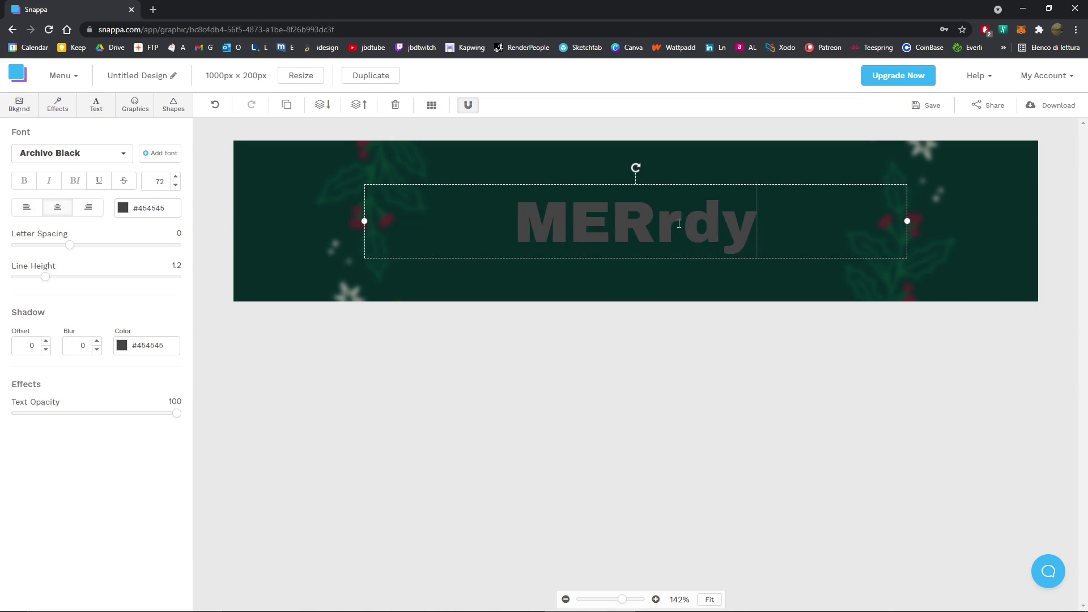
key(BackSpace)
key(BackSpace)
key(BackSpace)
text(RY SNAPPA)
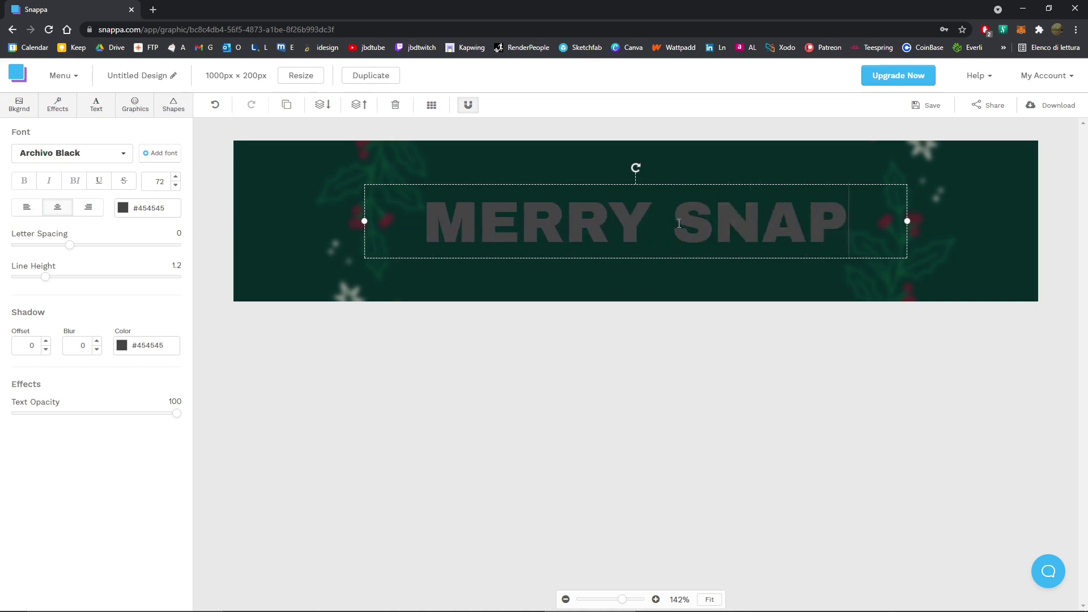
Step: Colour the MERRY SNAPPA heading dark magenta #b8336a
triple_click(461, 218)
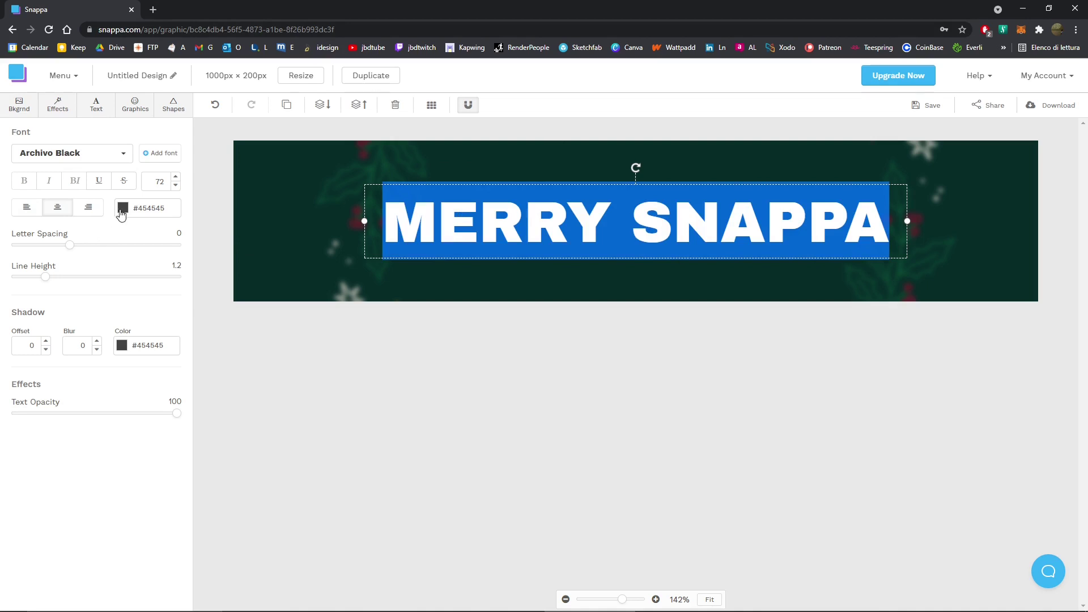
click(120, 219)
triple_click(526, 208)
click(120, 214)
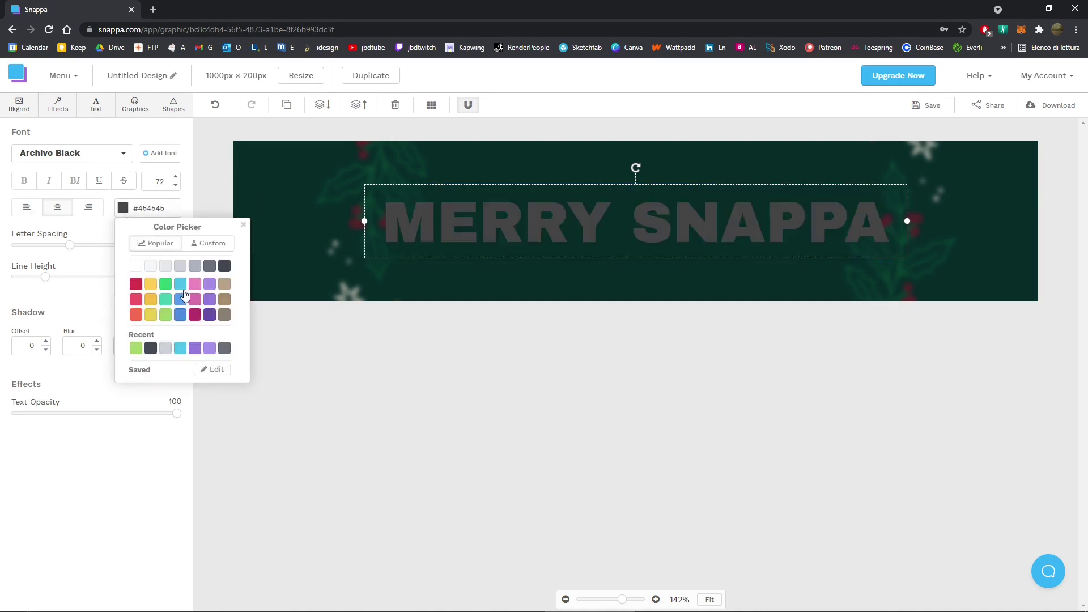
click(194, 292)
click(195, 315)
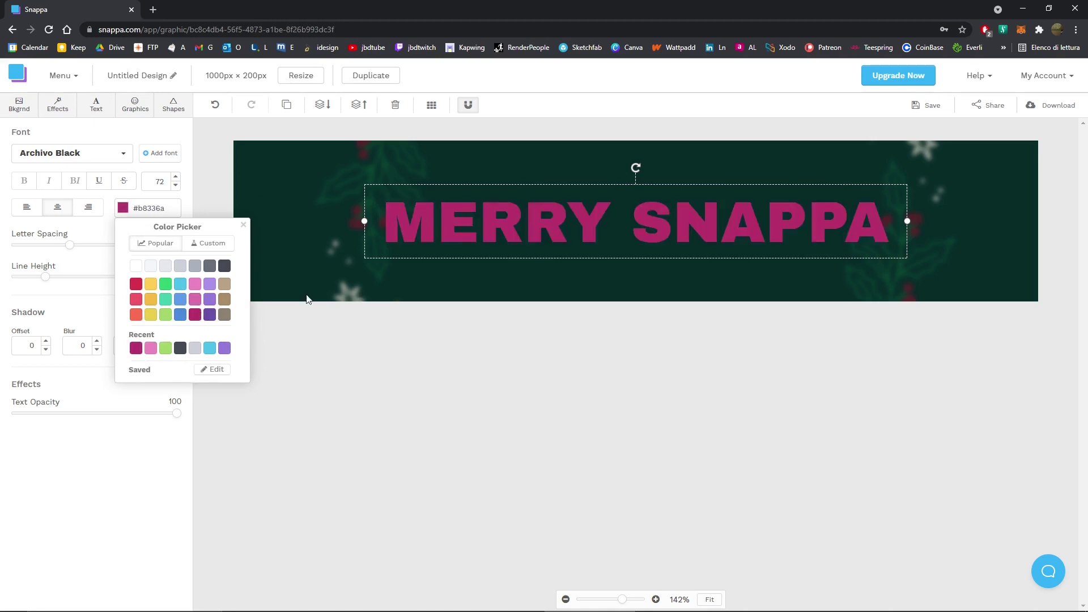
Step: Set the heading font size to 69 so it fits on one line
click(176, 186)
click(175, 185)
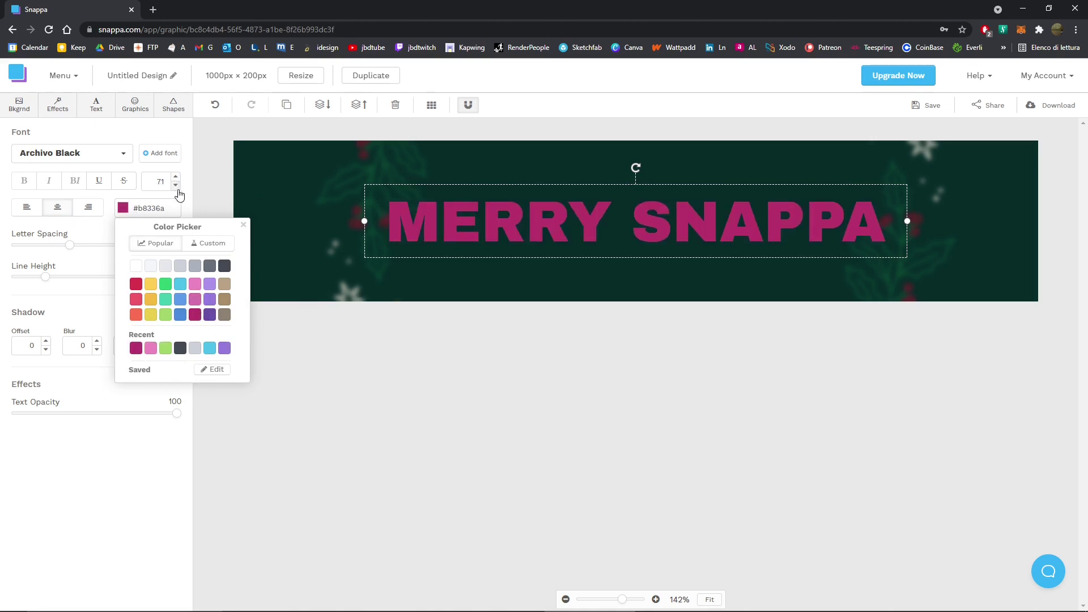
click(176, 186)
click(176, 186)
click(176, 177)
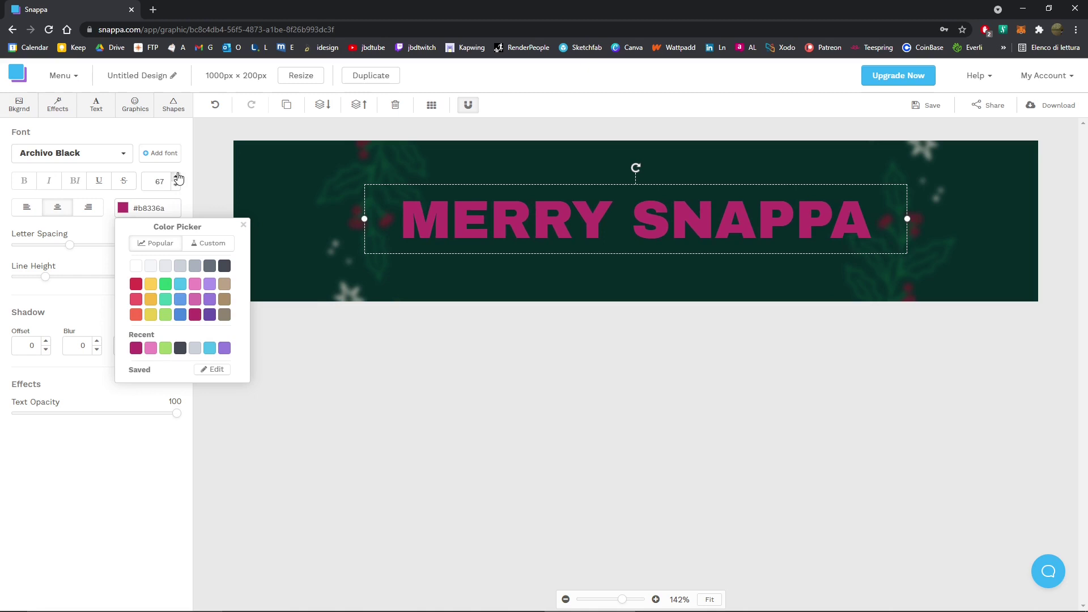
click(177, 178)
click(177, 178)
click(176, 178)
click(176, 177)
click(176, 178)
click(176, 178)
click(176, 177)
click(177, 178)
click(176, 177)
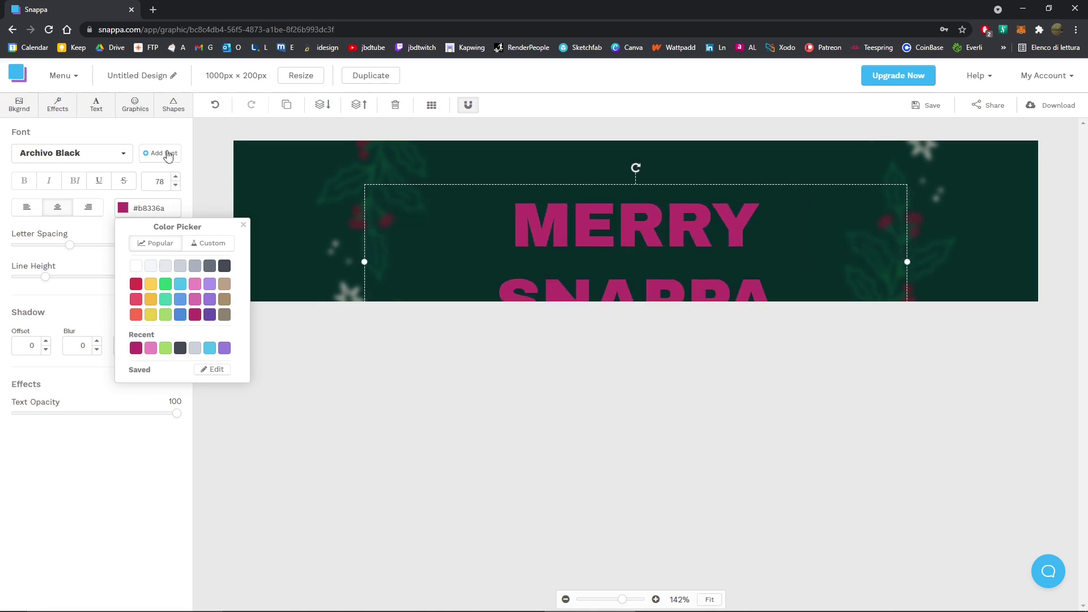
click(176, 186)
click(175, 186)
click(175, 185)
click(176, 185)
click(176, 186)
click(176, 185)
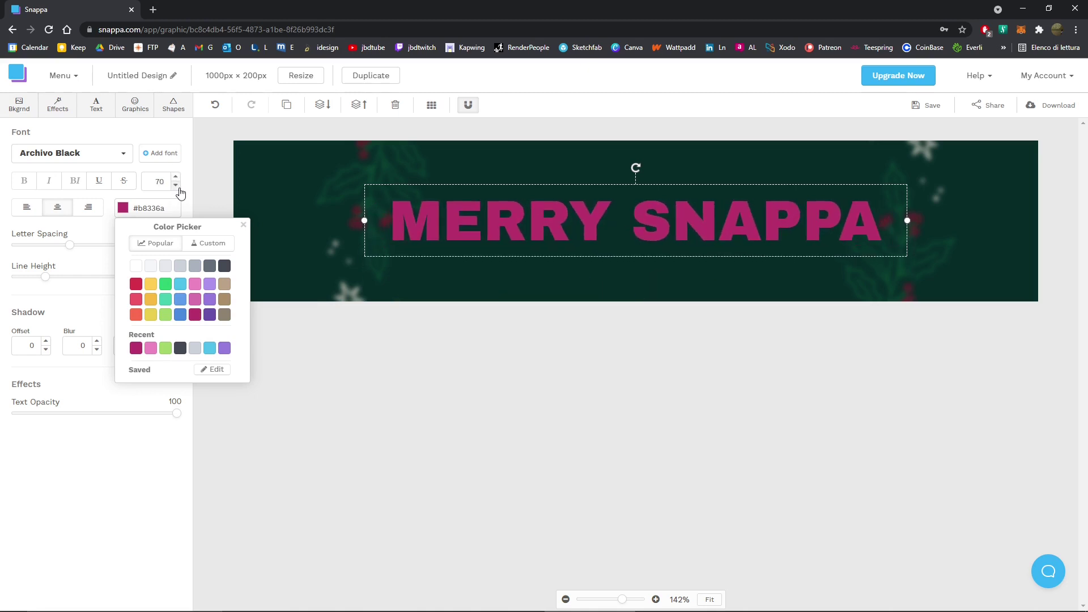
click(176, 185)
click(175, 185)
click(112, 438)
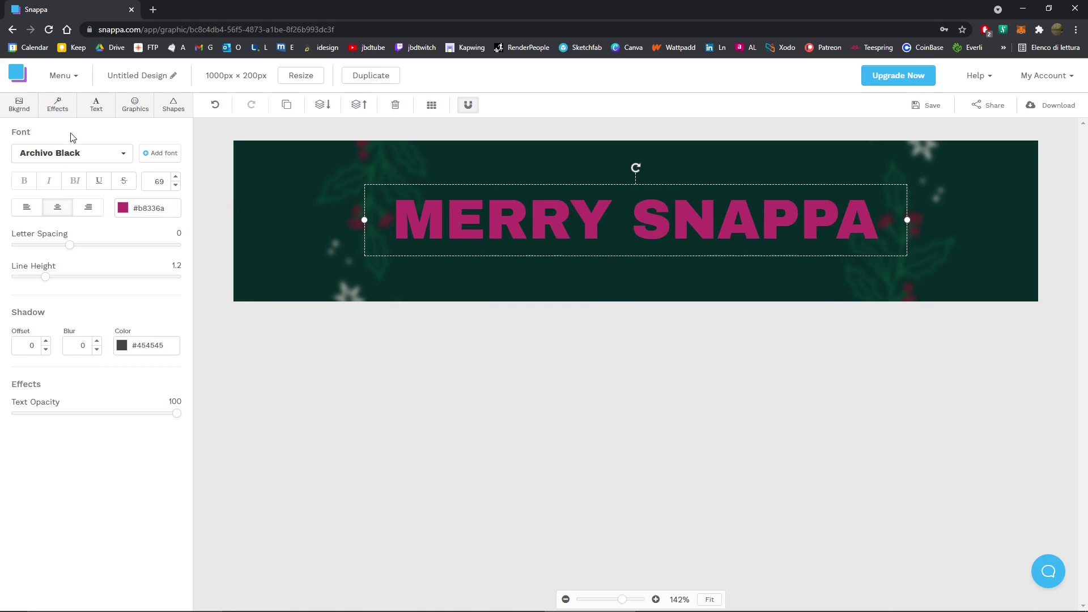
click(135, 112)
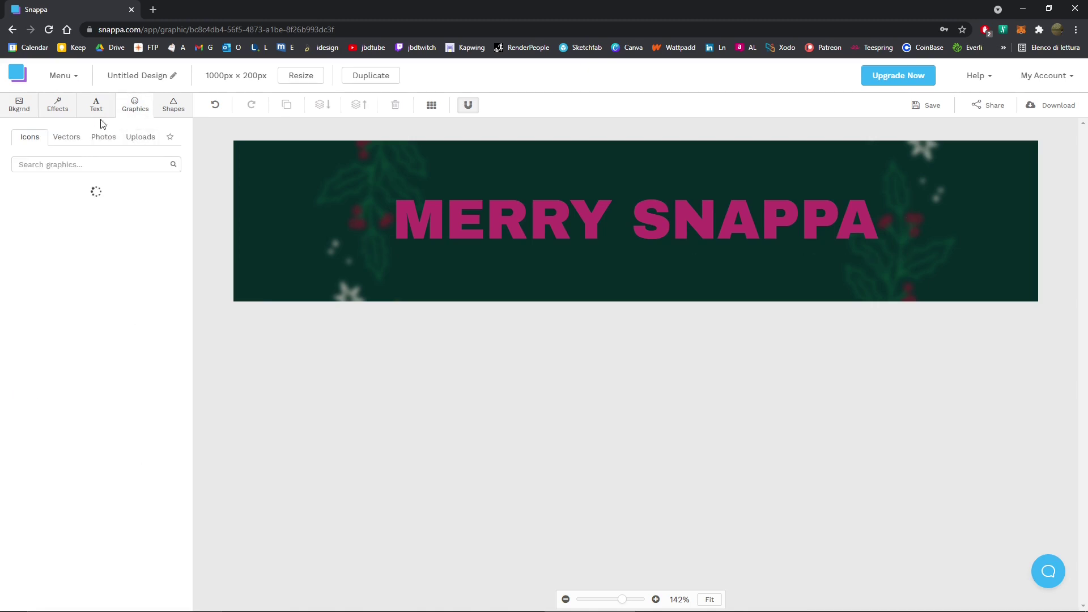
scroll(116, 301, down, 10)
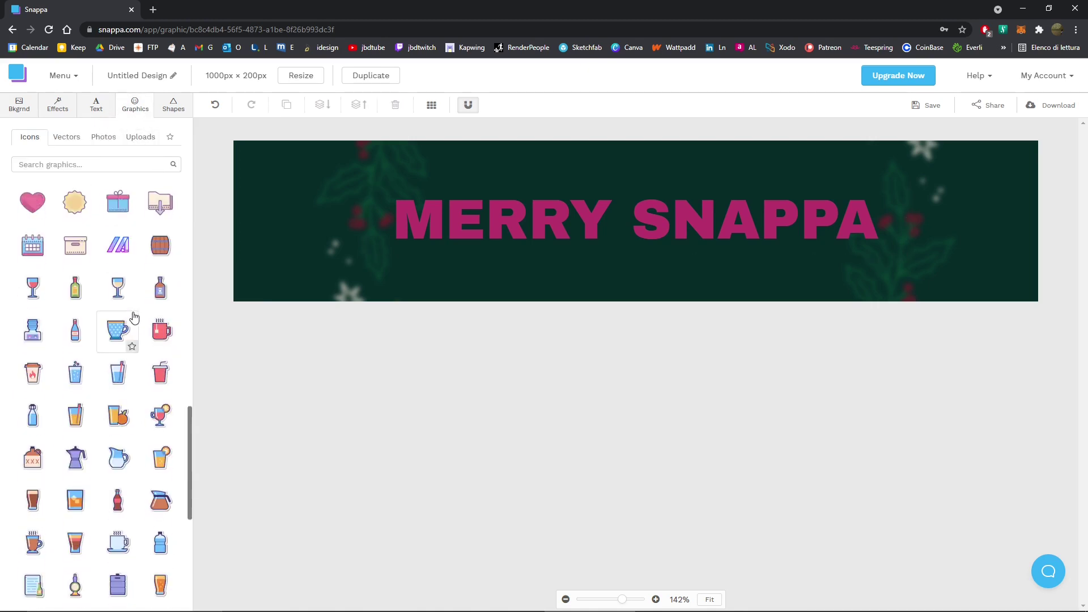
click(76, 139)
click(103, 137)
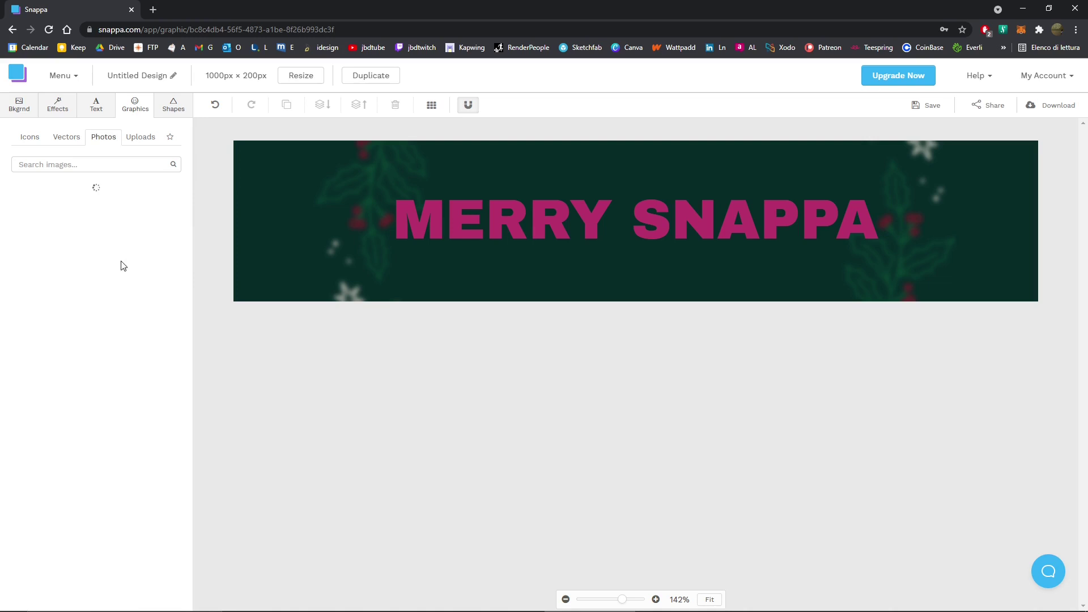
click(140, 138)
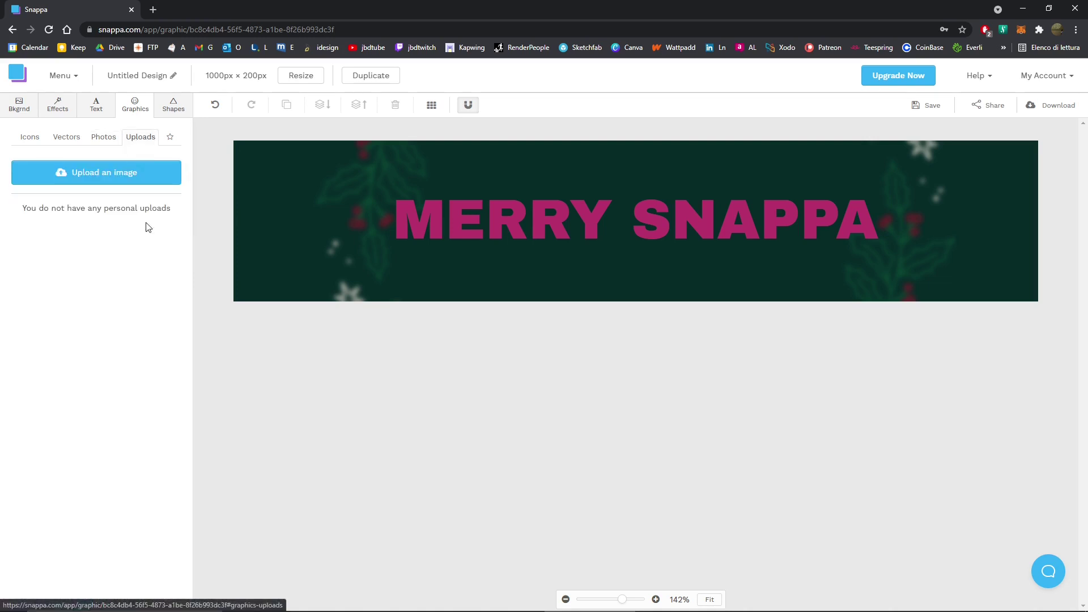
click(175, 106)
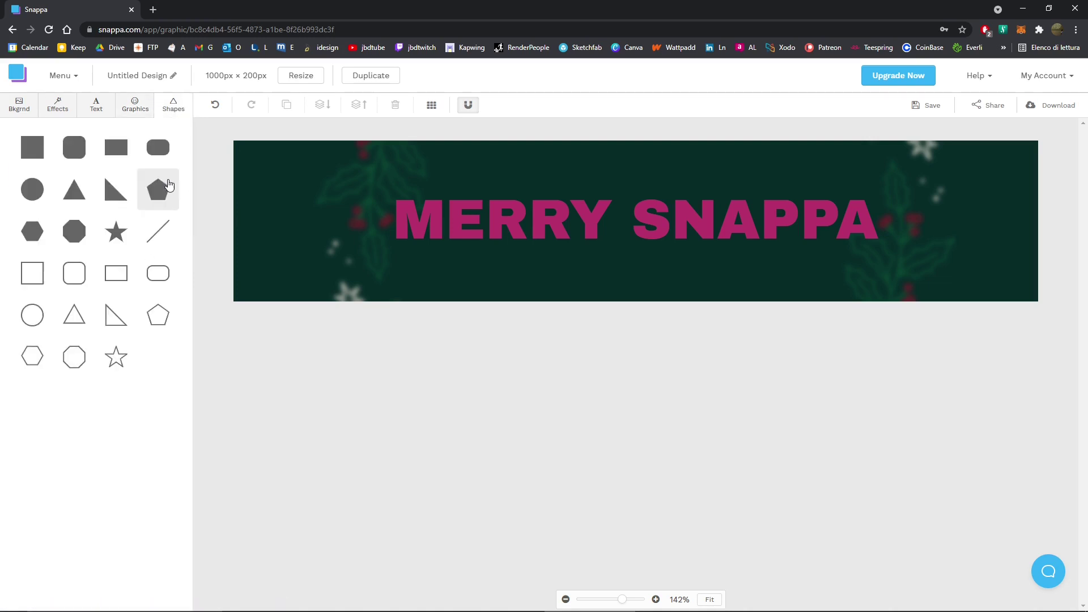
click(74, 149)
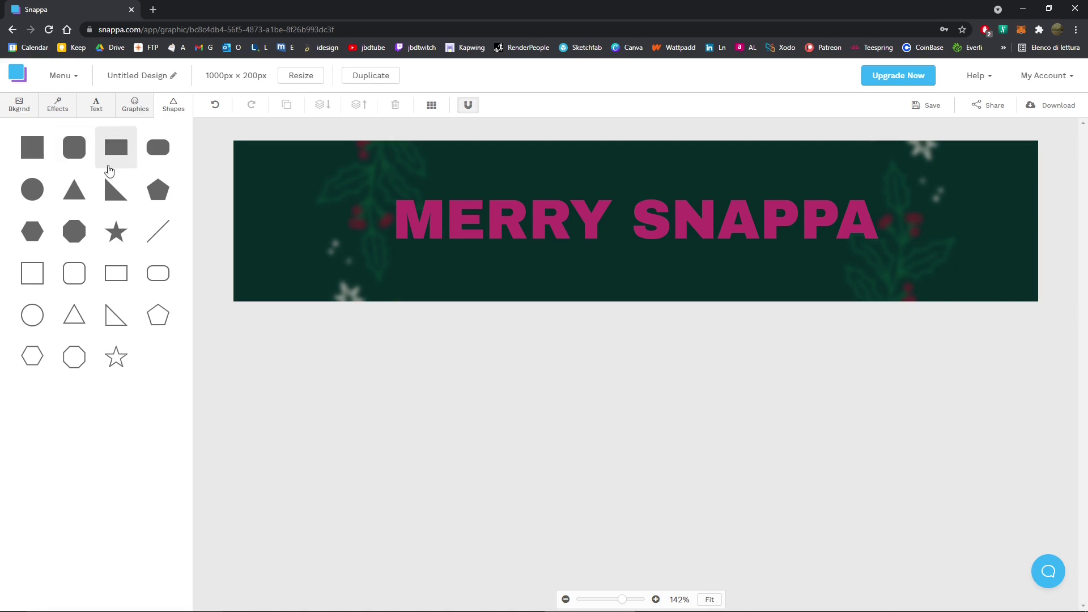
drag(639, 221, 359, 227)
mouse_move(369, 179)
mouse_down()
mouse_move(367, 170)
mouse_move(359, 185)
mouse_move(372, 170)
mouse_move(362, 182)
mouse_up()
drag(349, 224, 319, 221)
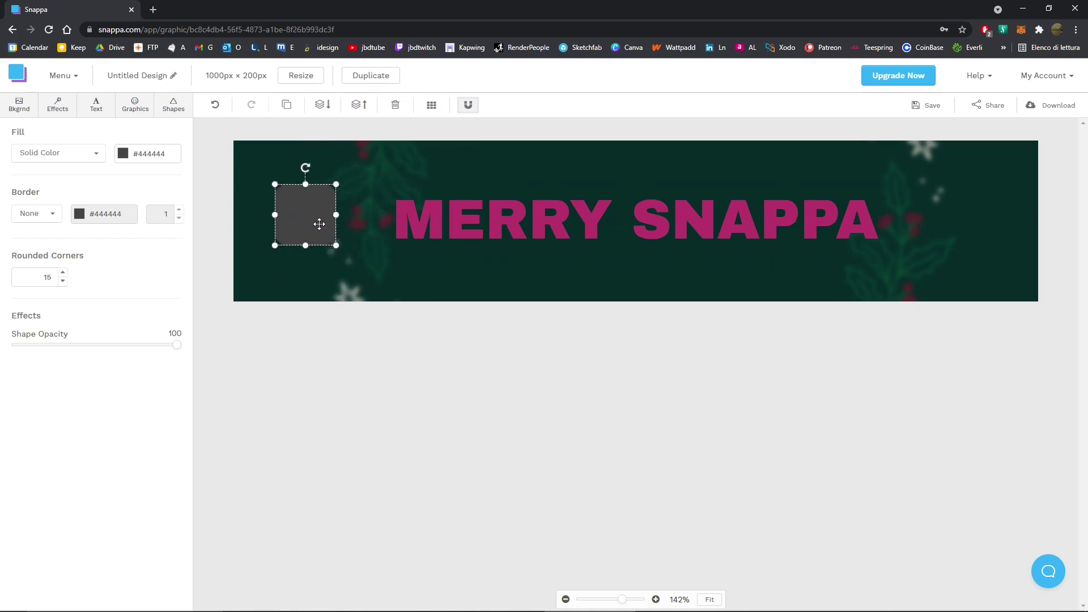
key(Delete)
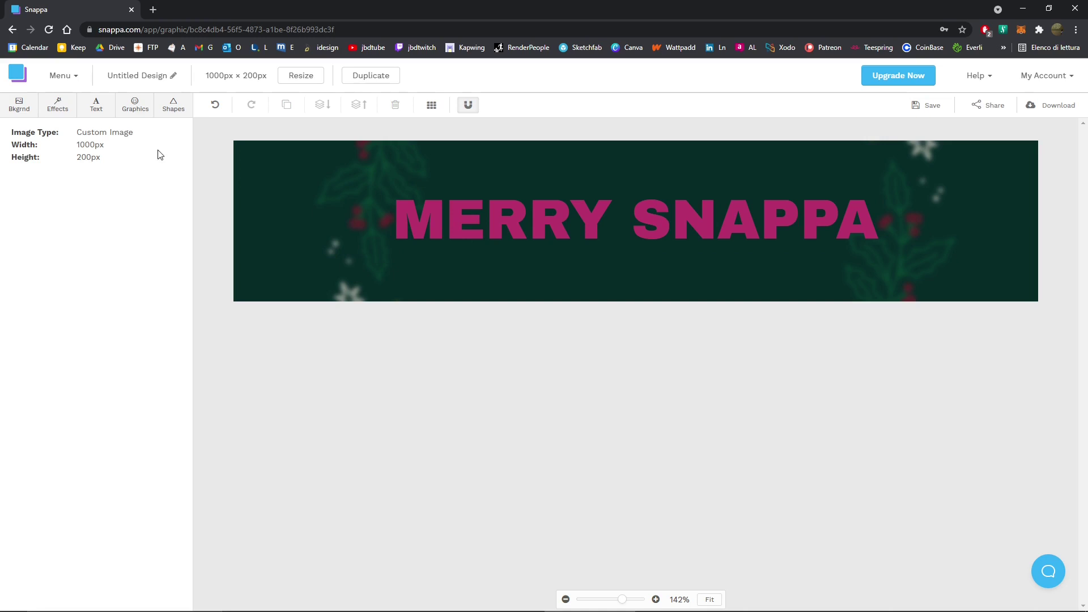
Step: Look through the Graphics, Text and Effects panels, then save the banner design
click(131, 112)
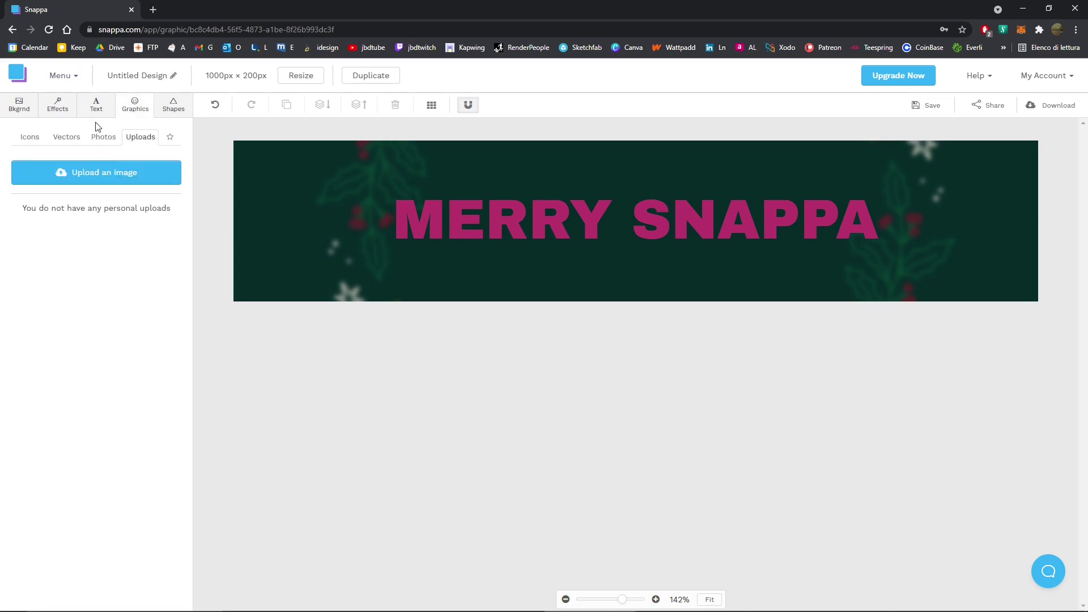
click(96, 105)
click(58, 106)
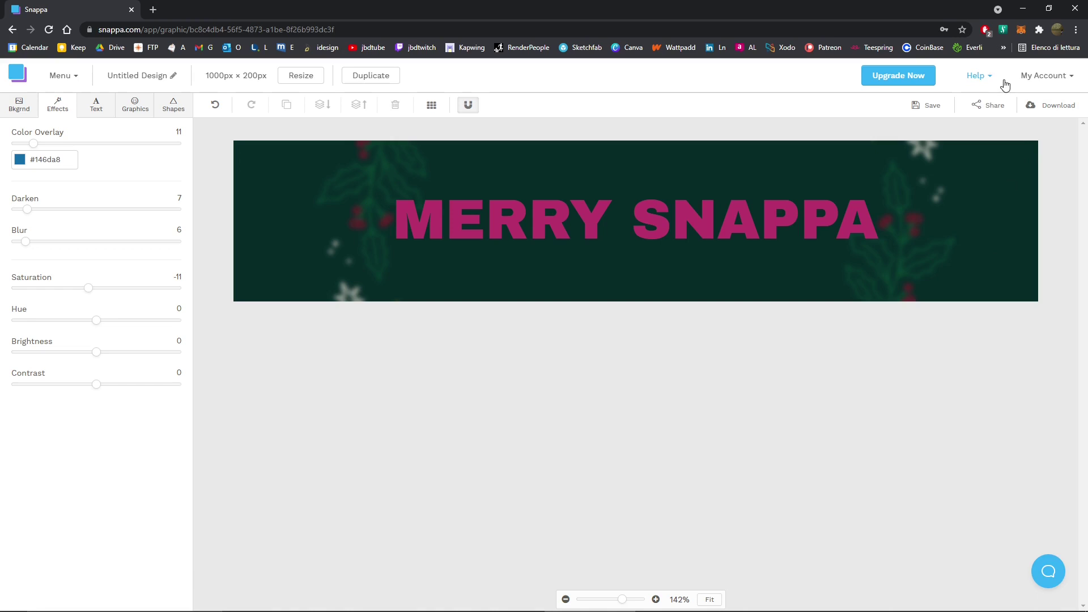
click(937, 107)
click(982, 114)
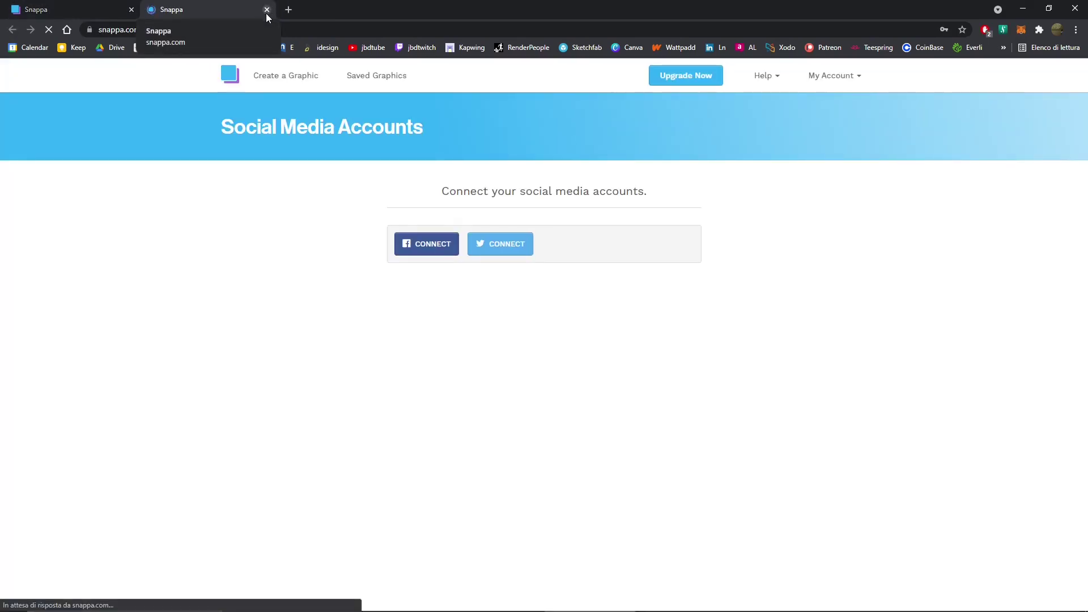
click(267, 10)
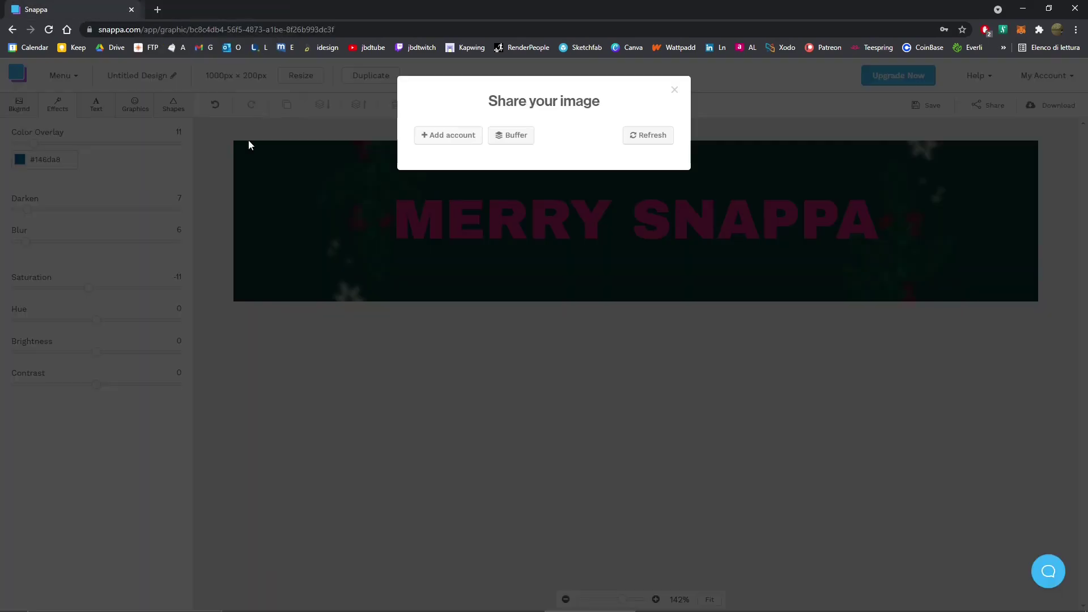
click(676, 91)
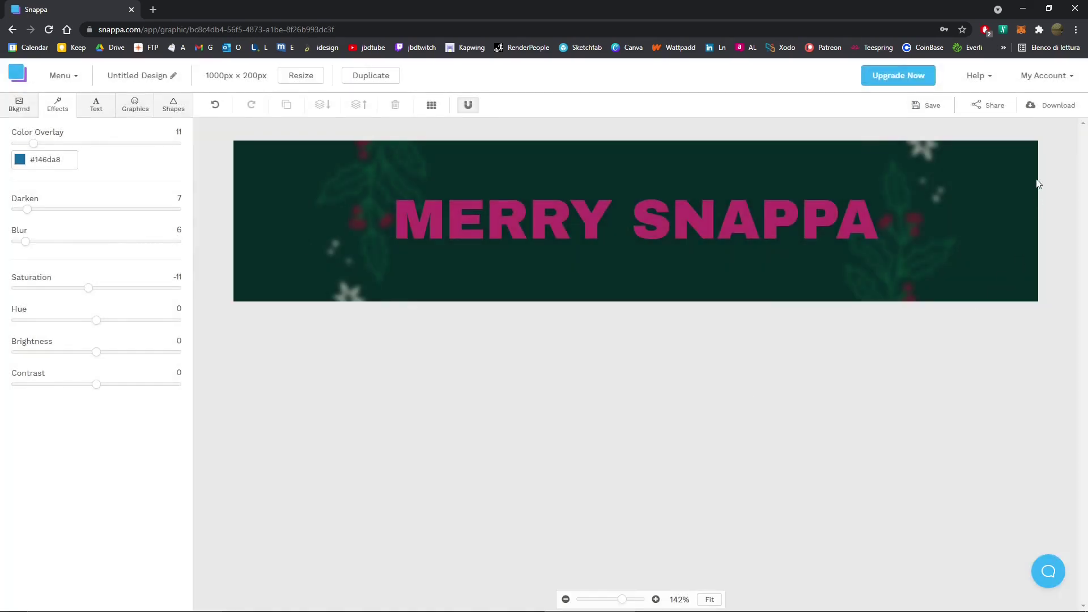
Step: Download the banner as a Retina 2x JPG with transparent background off, then open the file
click(1050, 109)
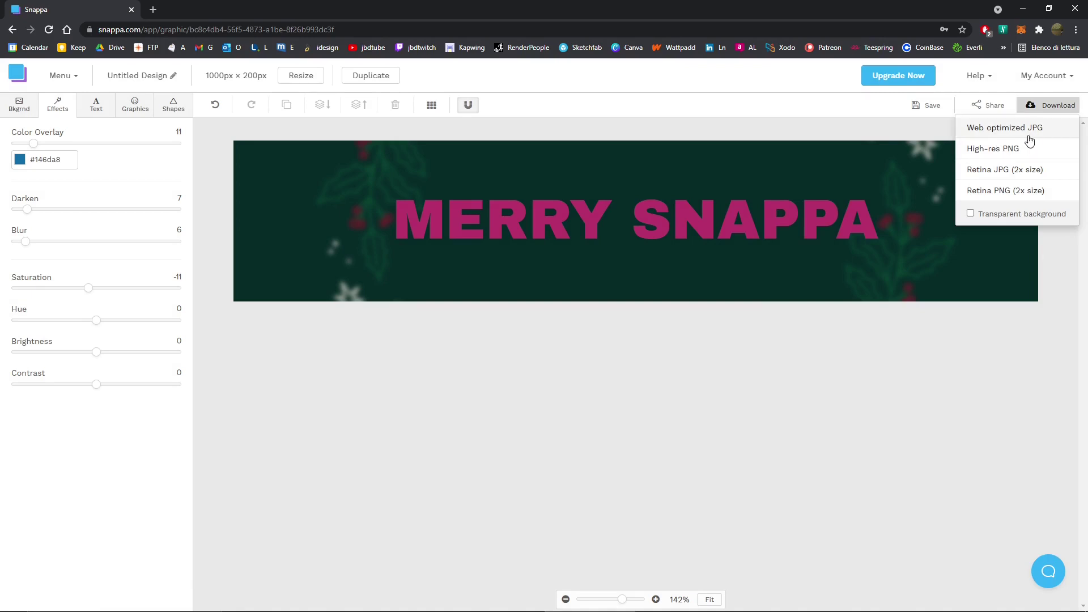
click(970, 213)
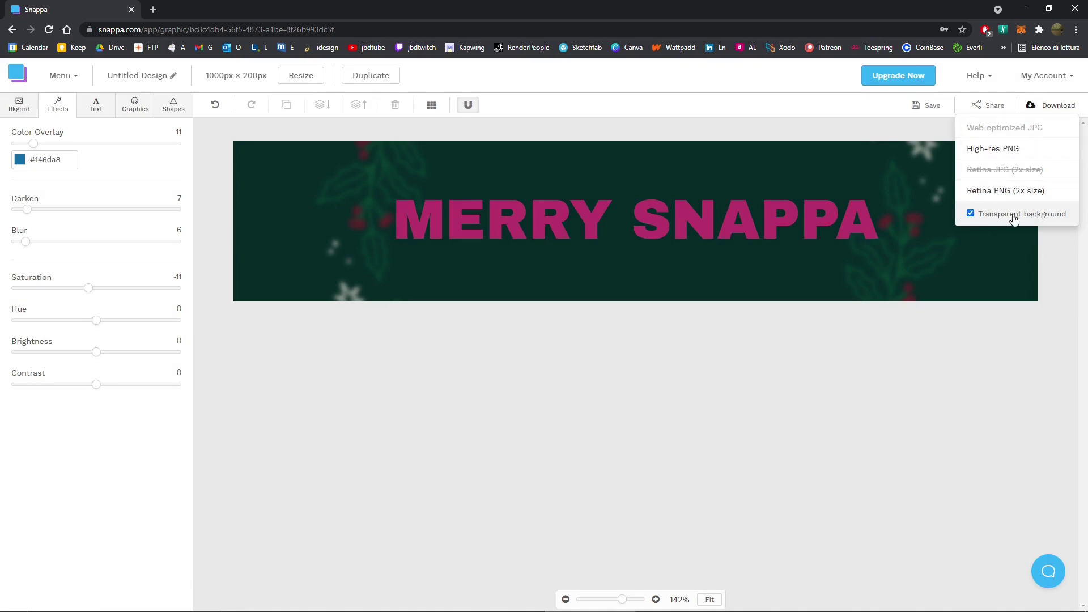
click(971, 215)
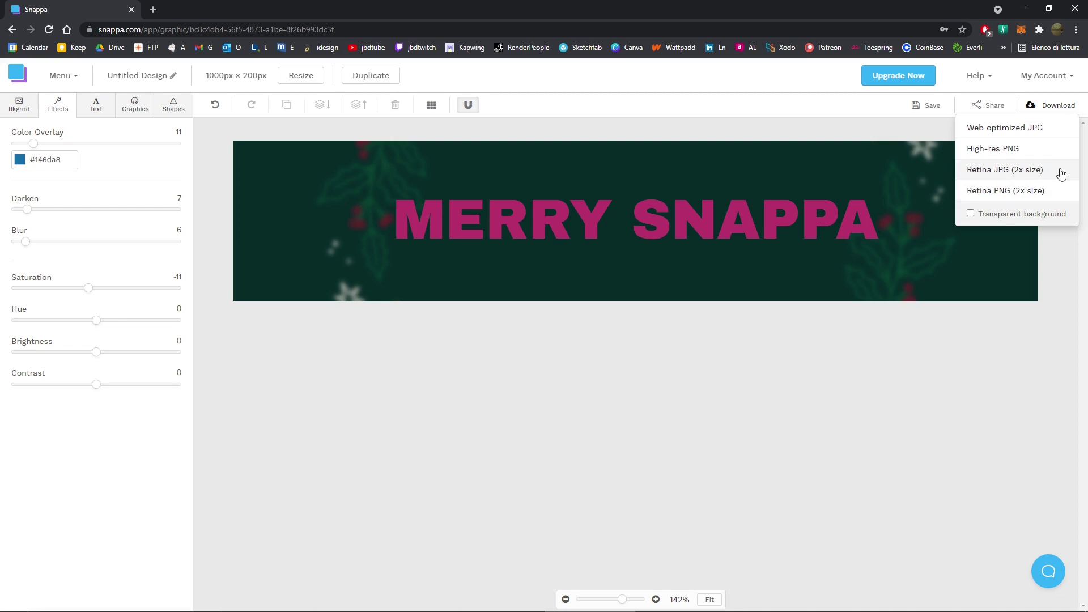
click(1004, 173)
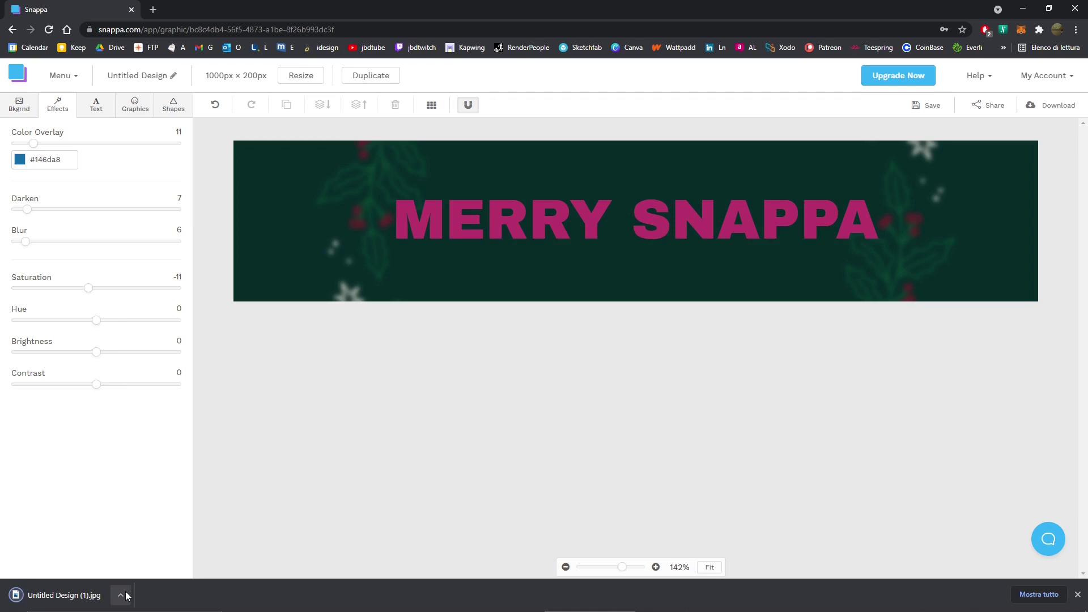
click(121, 597)
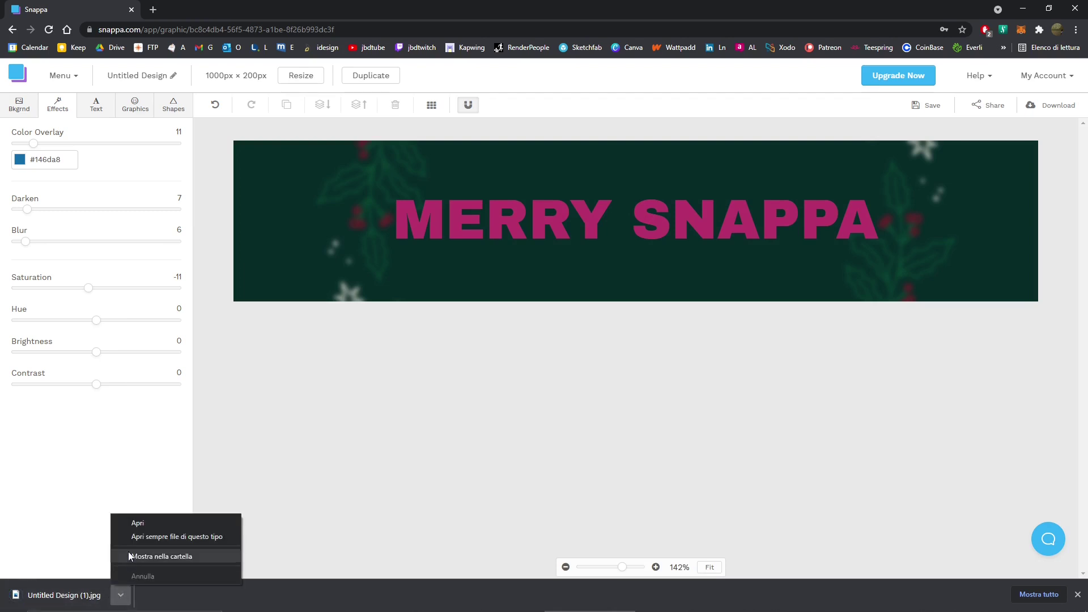
click(186, 521)
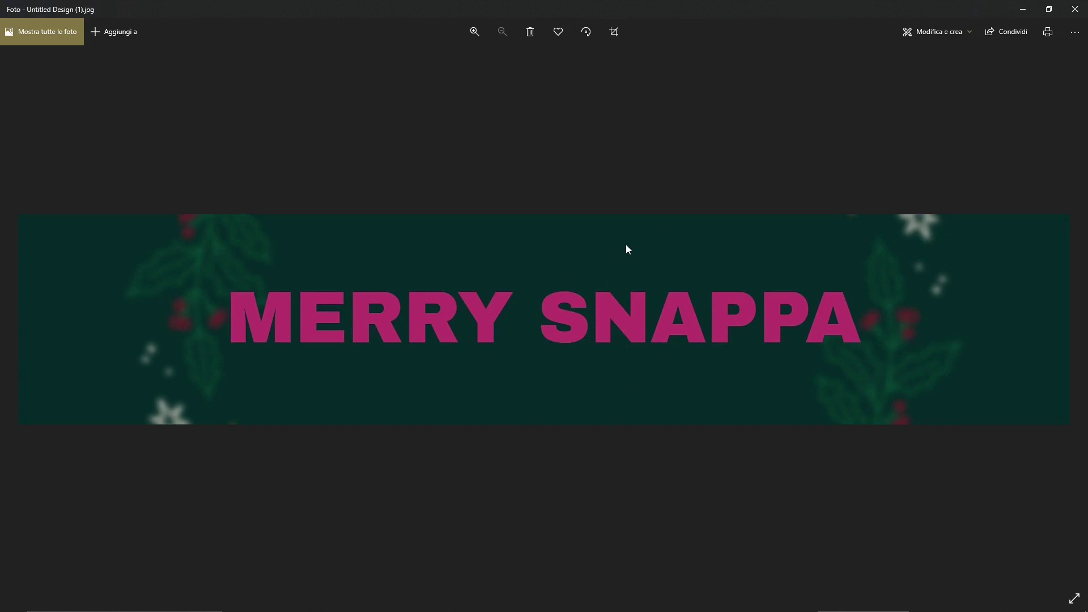
Step: Zoom in and out on the exported MERRY SNAPPA JPG to inspect it, then close Photos
scroll(476, 331, up, 5)
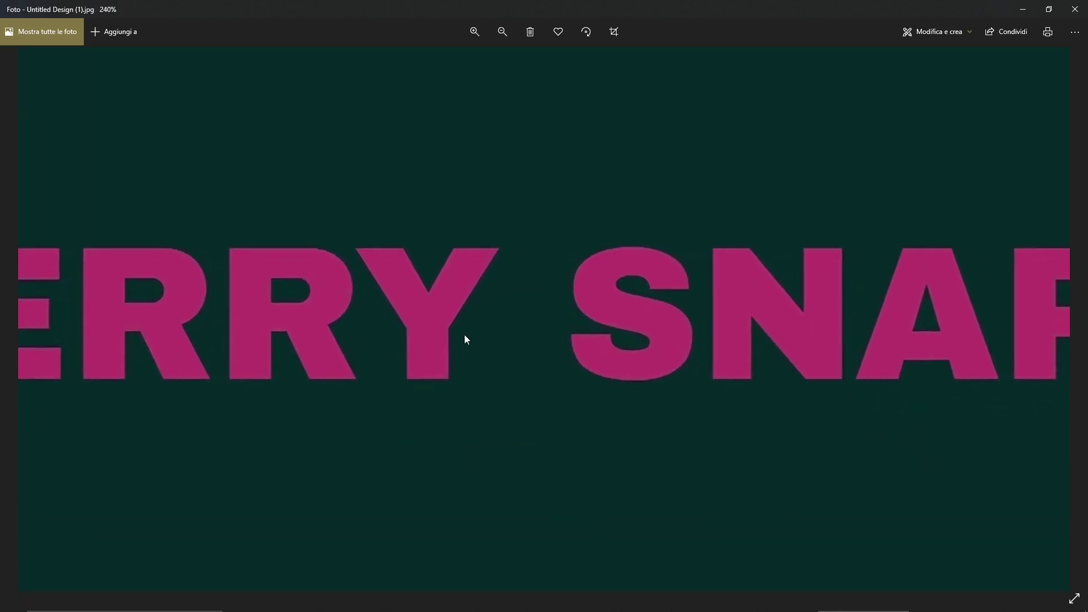
scroll(529, 250, up, 2)
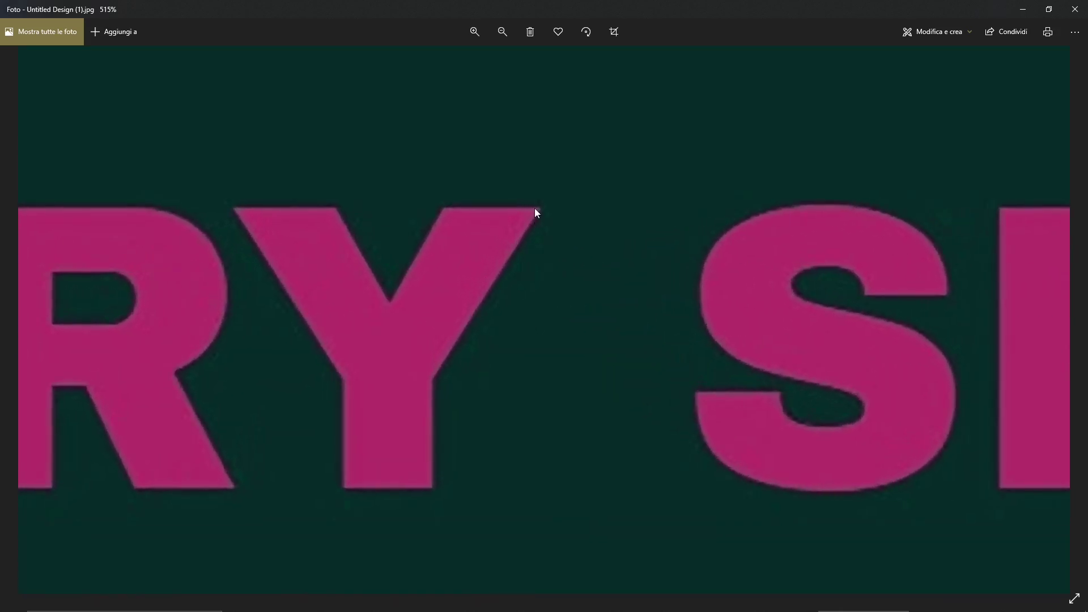
scroll(516, 347, down, 4)
scroll(513, 345, down, 3)
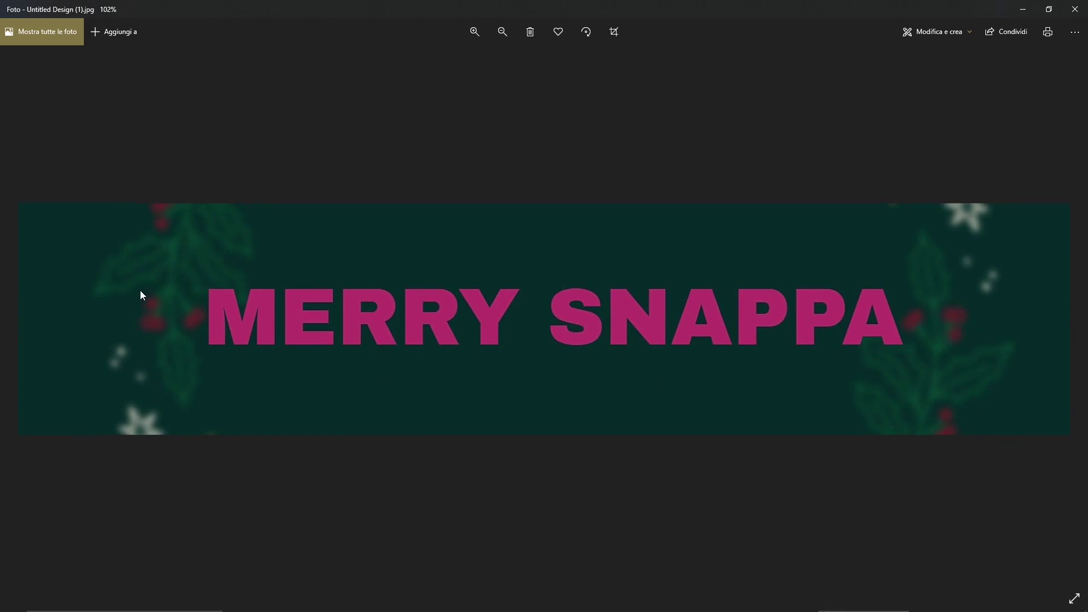
scroll(492, 308, up, 10)
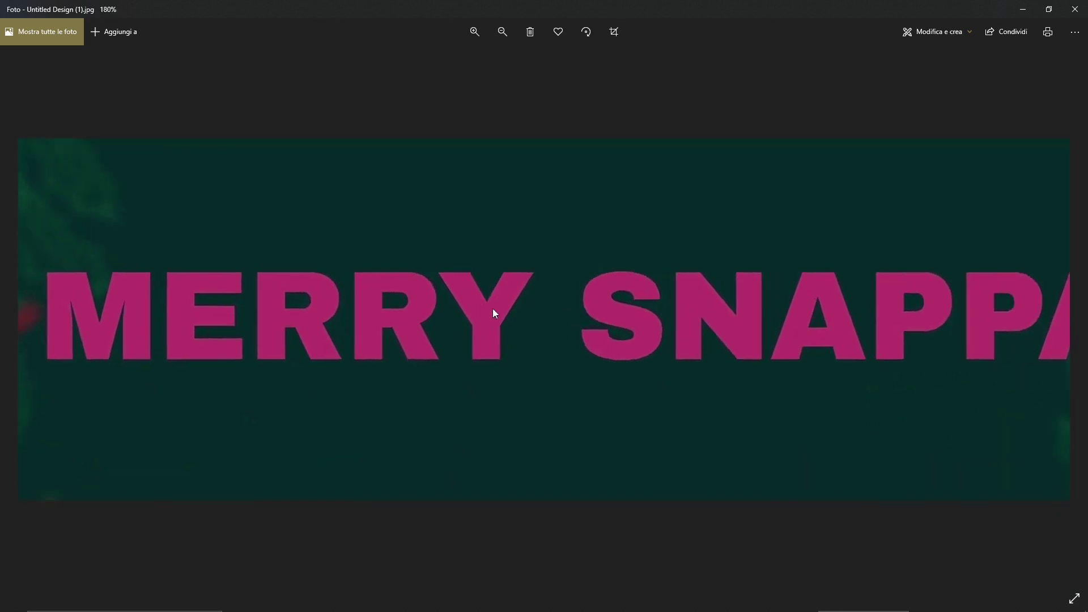
scroll(554, 265, up, 1)
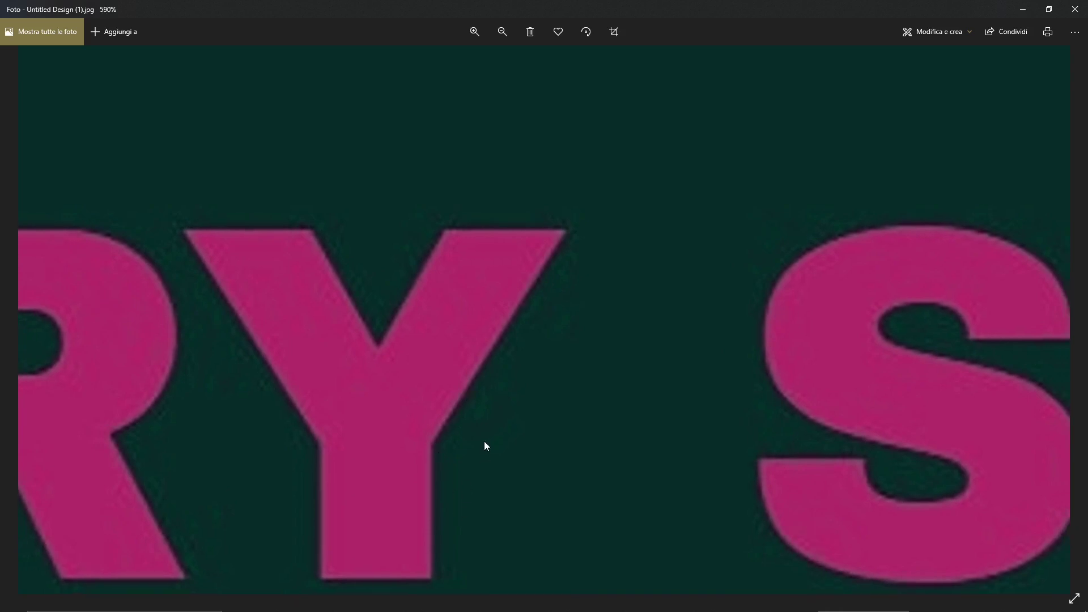
scroll(484, 441, down, 10)
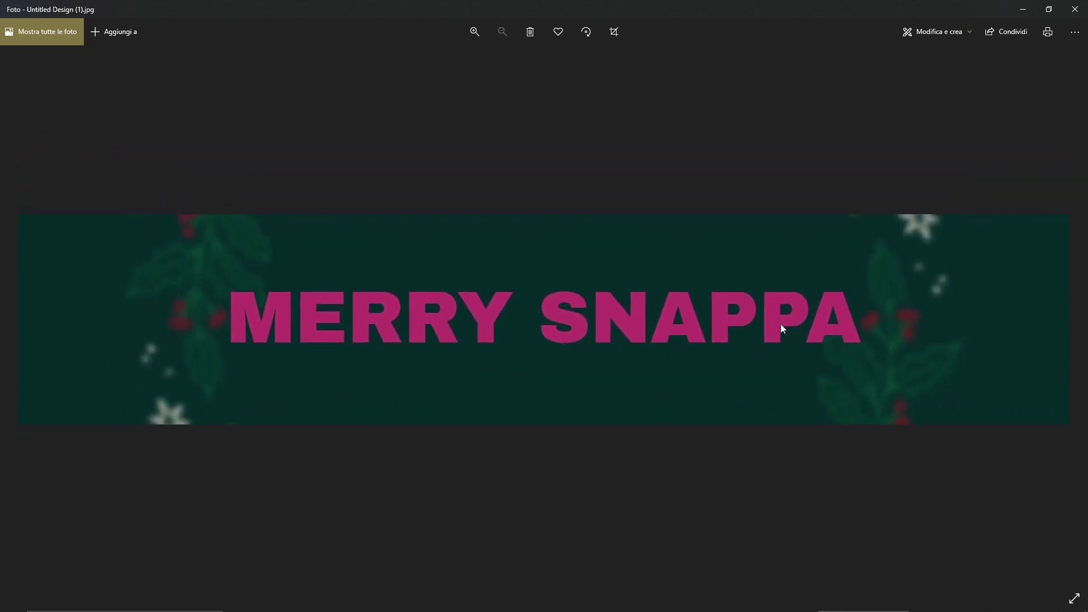
click(1076, 10)
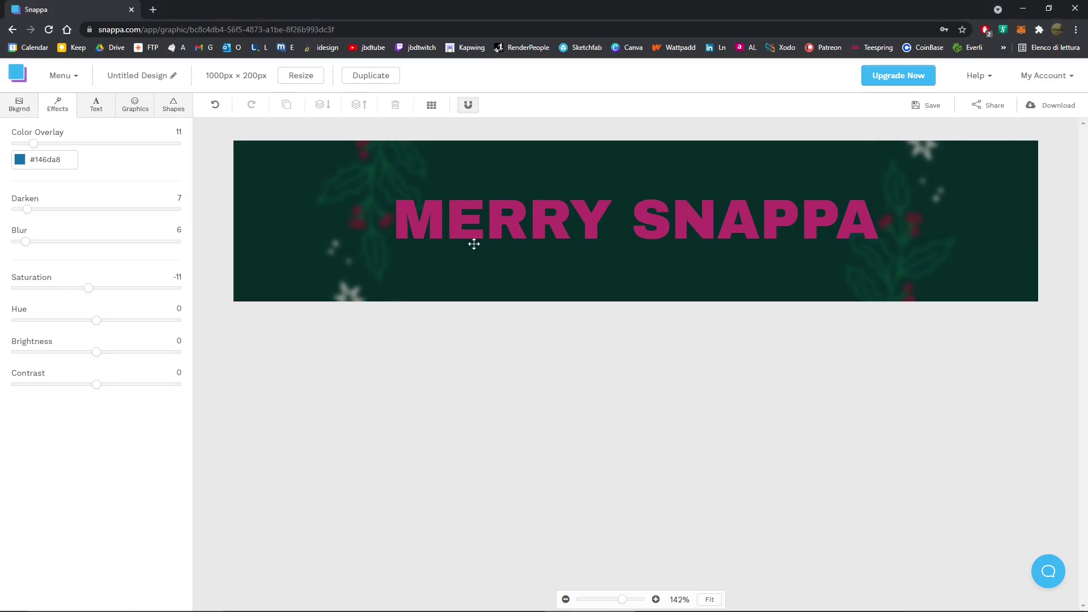
Step: Remove the holly background image and set the banner background colour to white
click(13, 108)
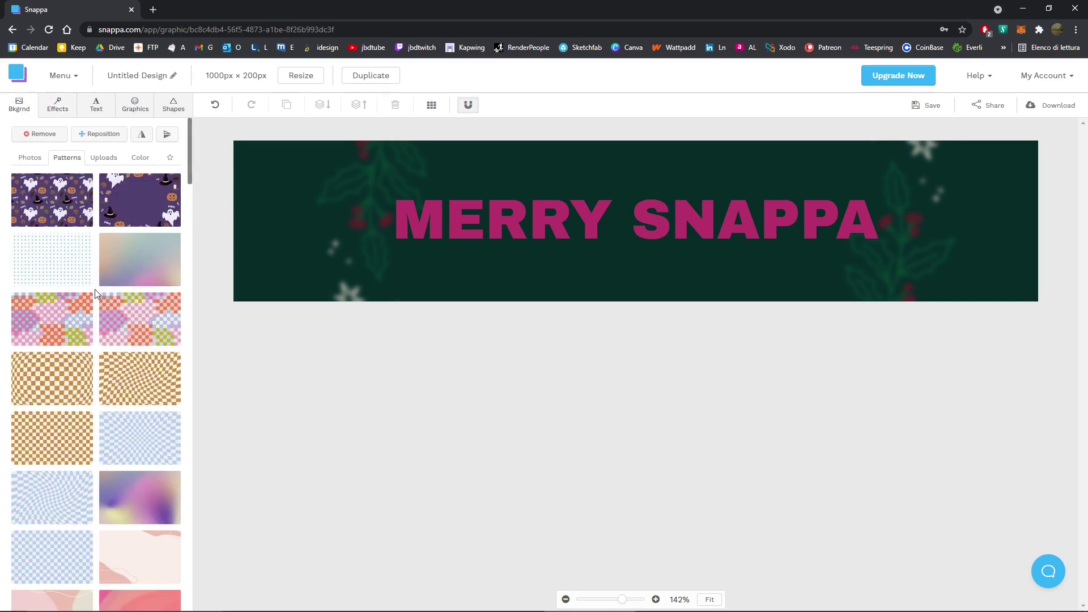
click(145, 163)
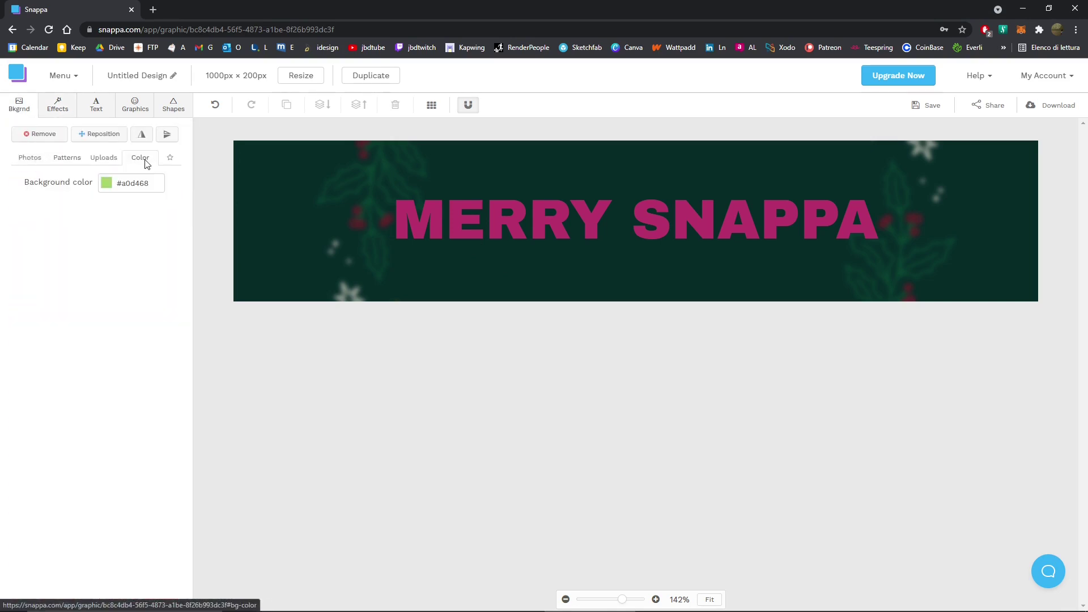
click(39, 135)
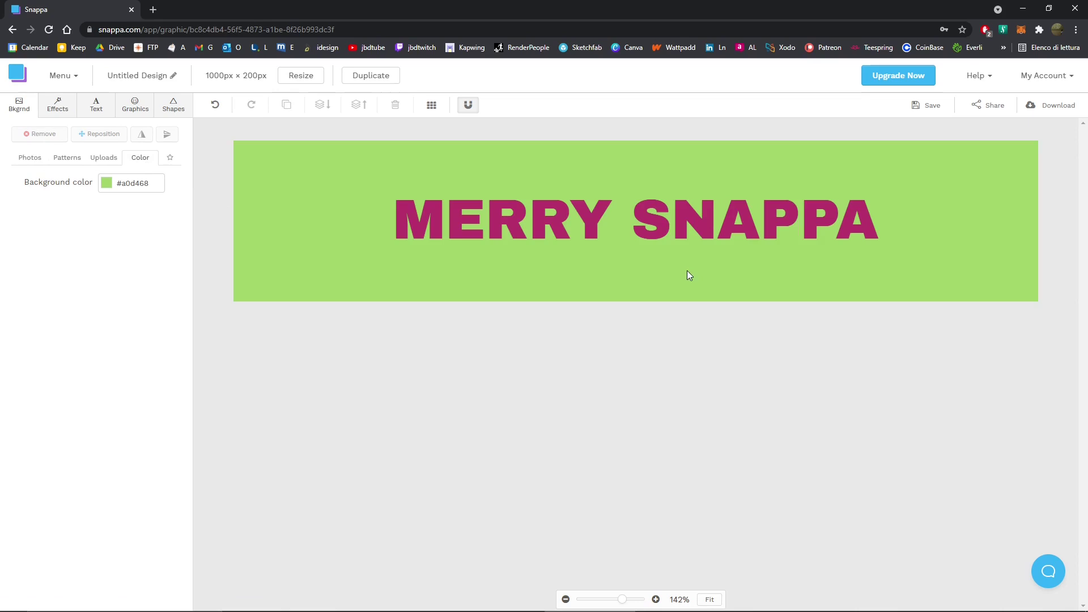
click(126, 182)
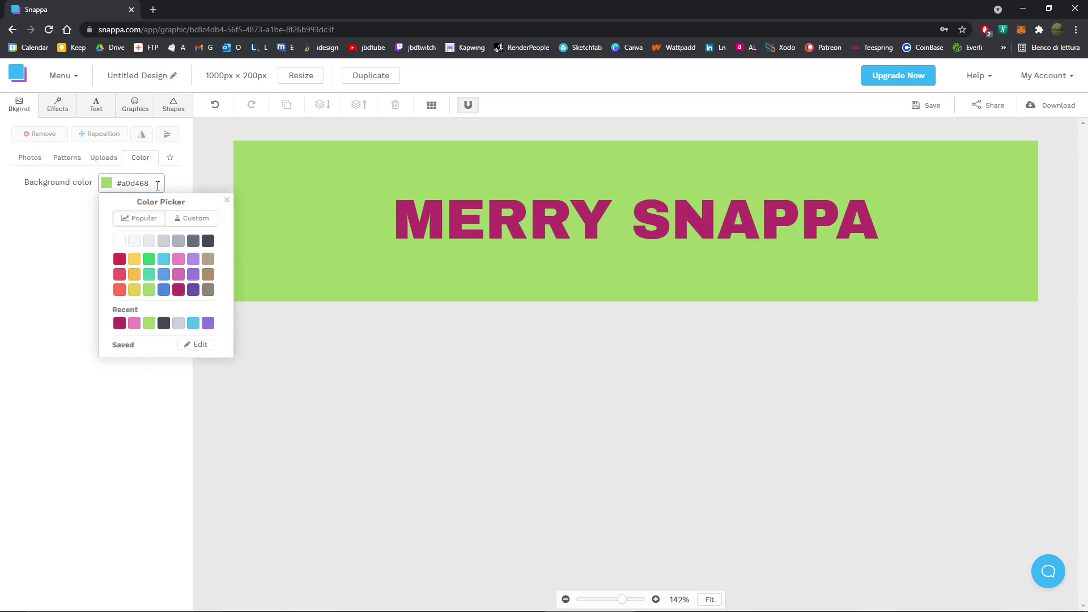
click(120, 244)
click(57, 238)
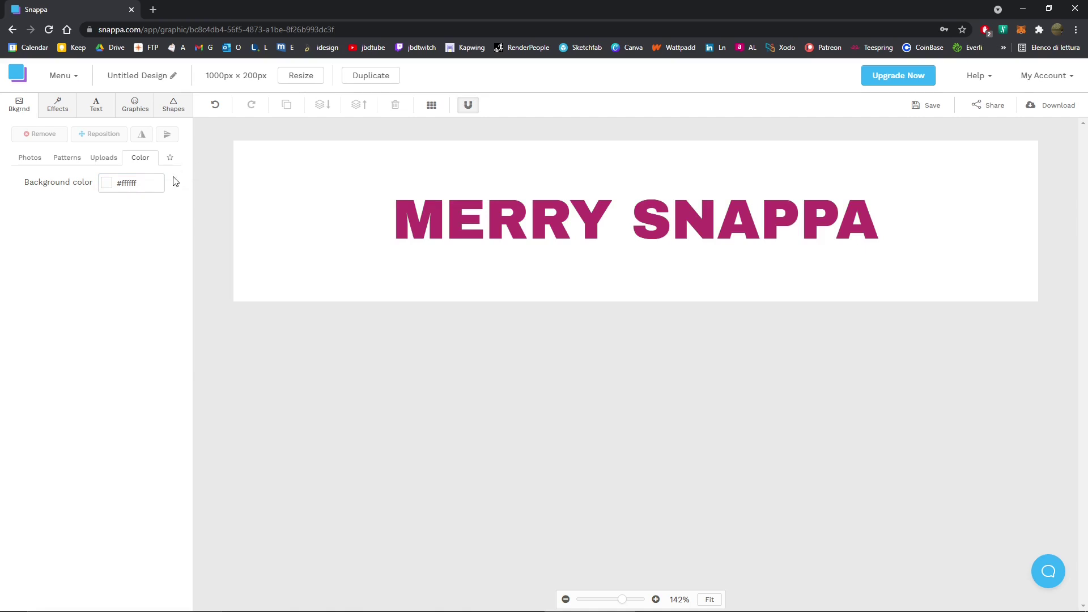
Step: Download the banner as a Retina 2x PNG with transparent background enabled
click(1048, 106)
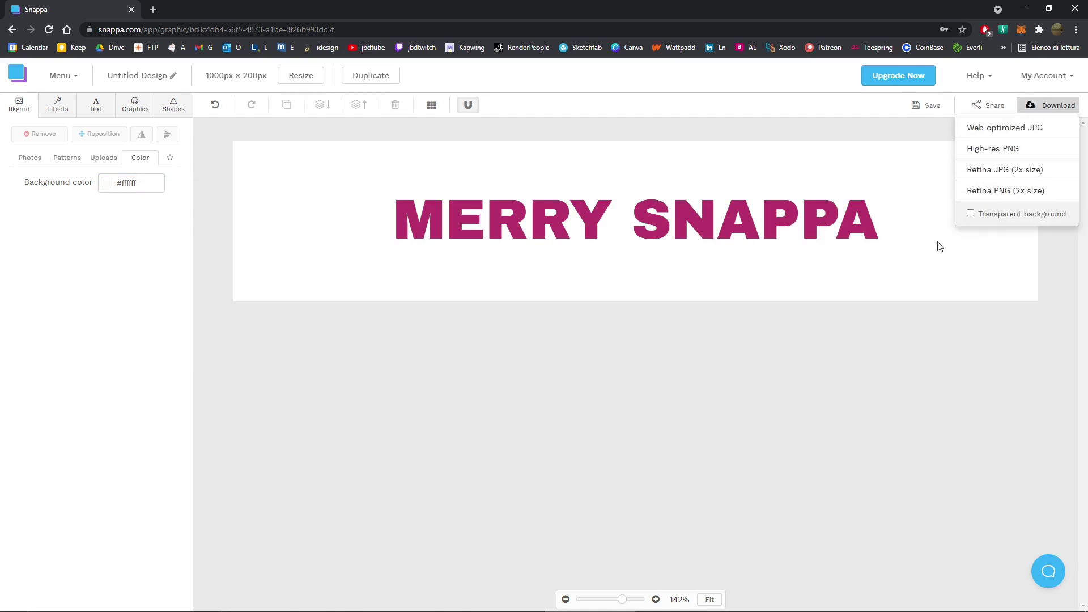
click(970, 215)
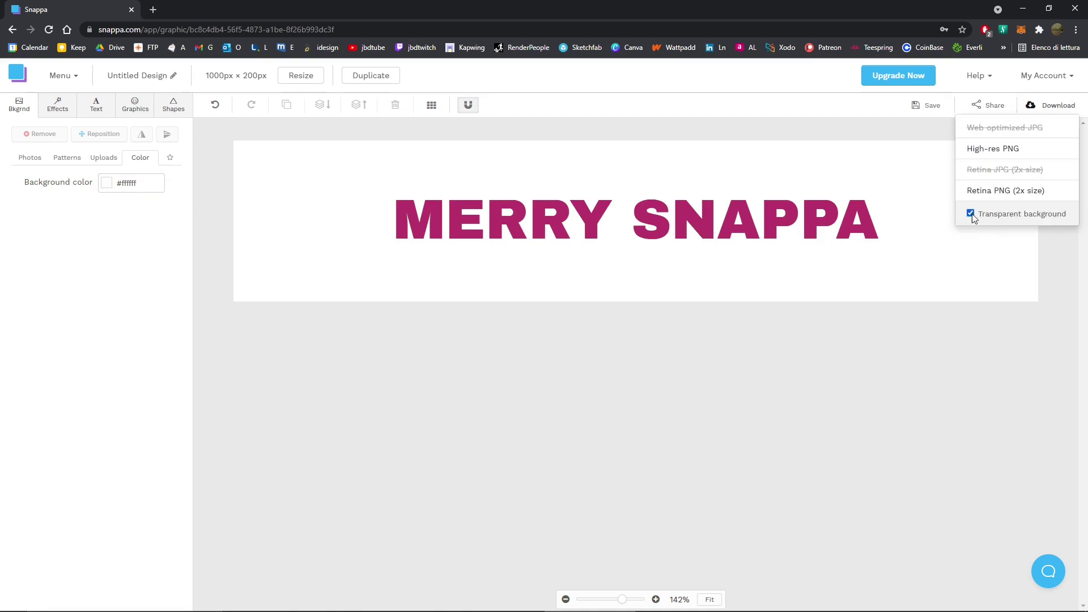
click(1002, 193)
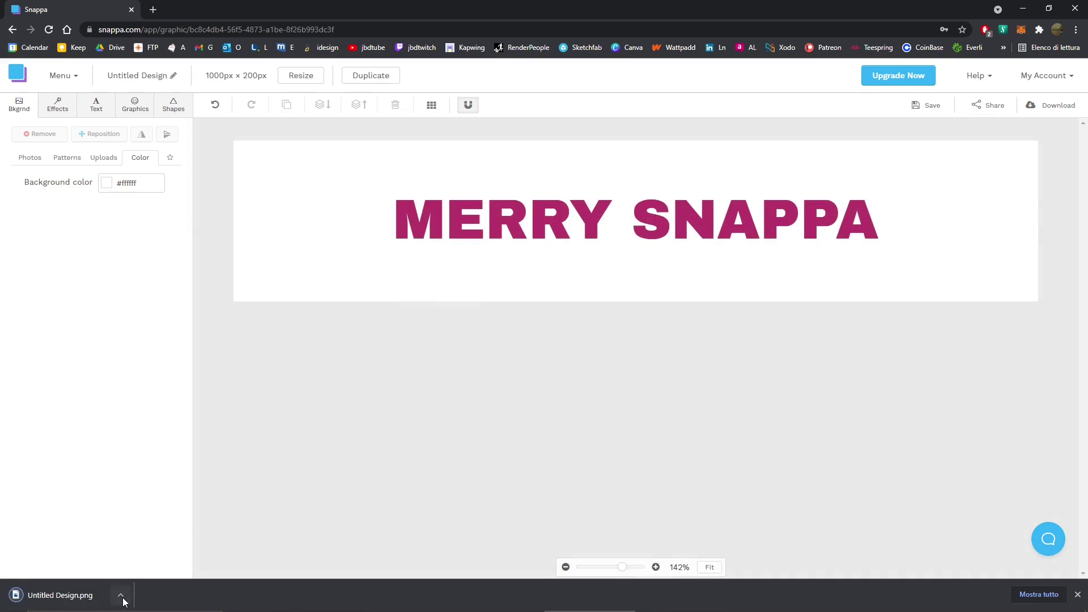
click(121, 596)
Step: Open Untitled Design.png to view the transparent MERRY SNAPPA text, then close Photos
click(168, 521)
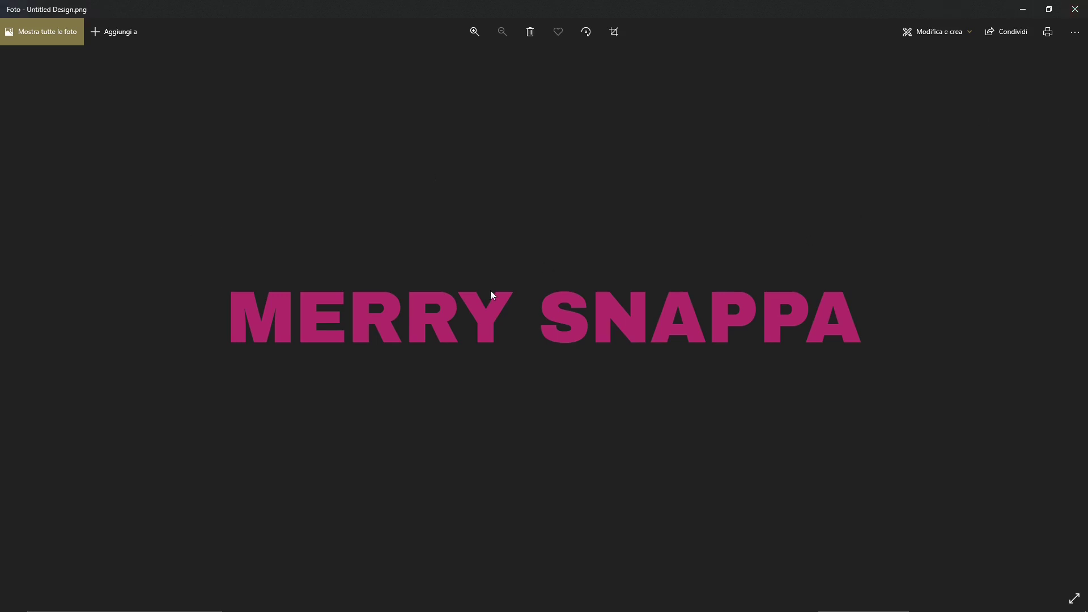
click(1076, 9)
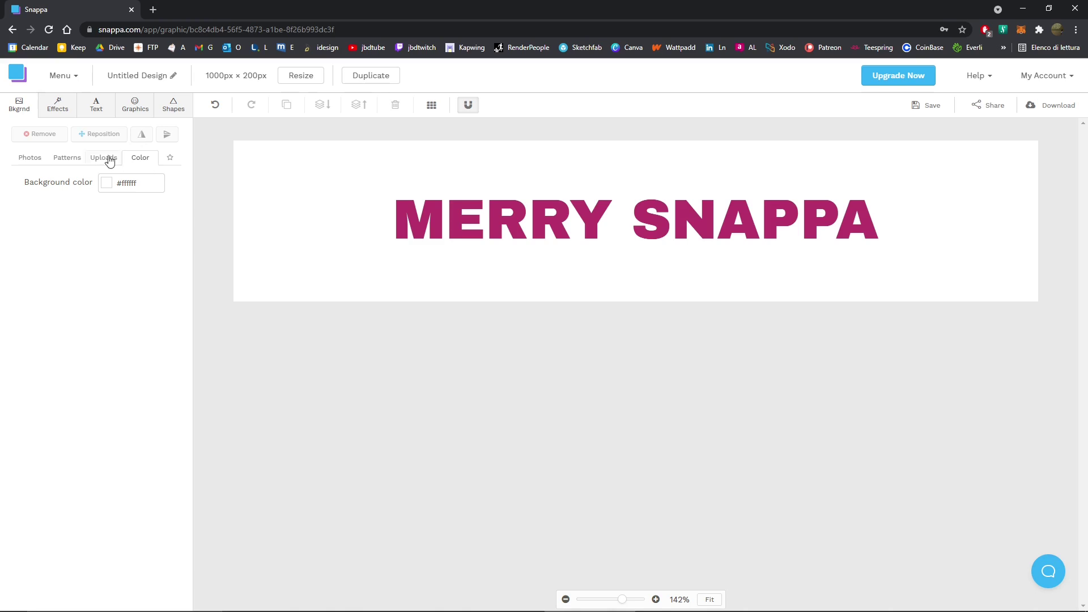
Step: Cycle through the Effects, Text, Graphics and Background panels, ending on the Shapes list
click(57, 109)
click(93, 112)
click(125, 116)
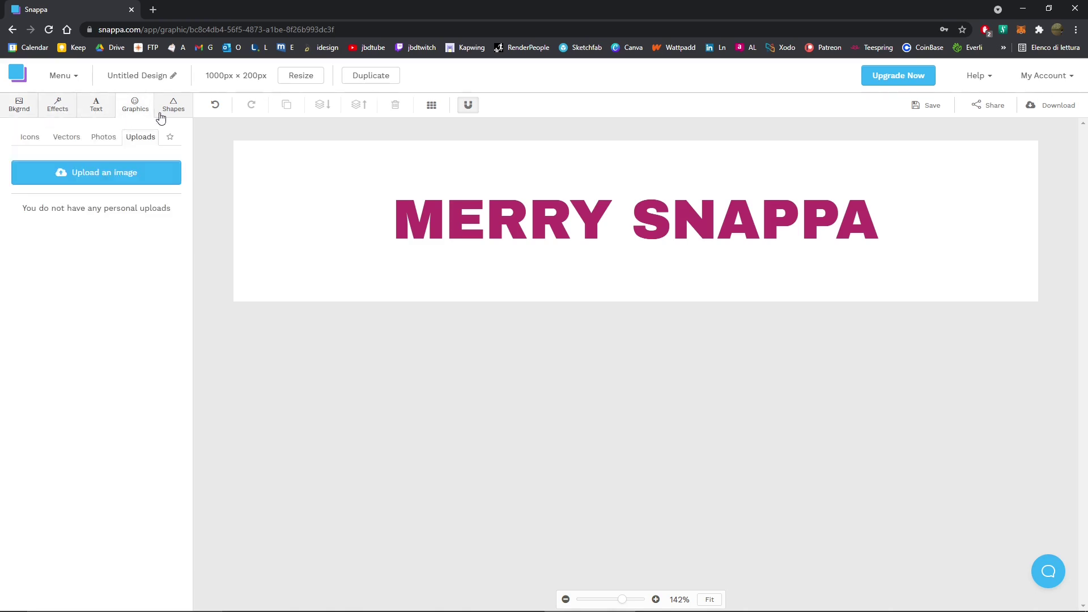
click(160, 112)
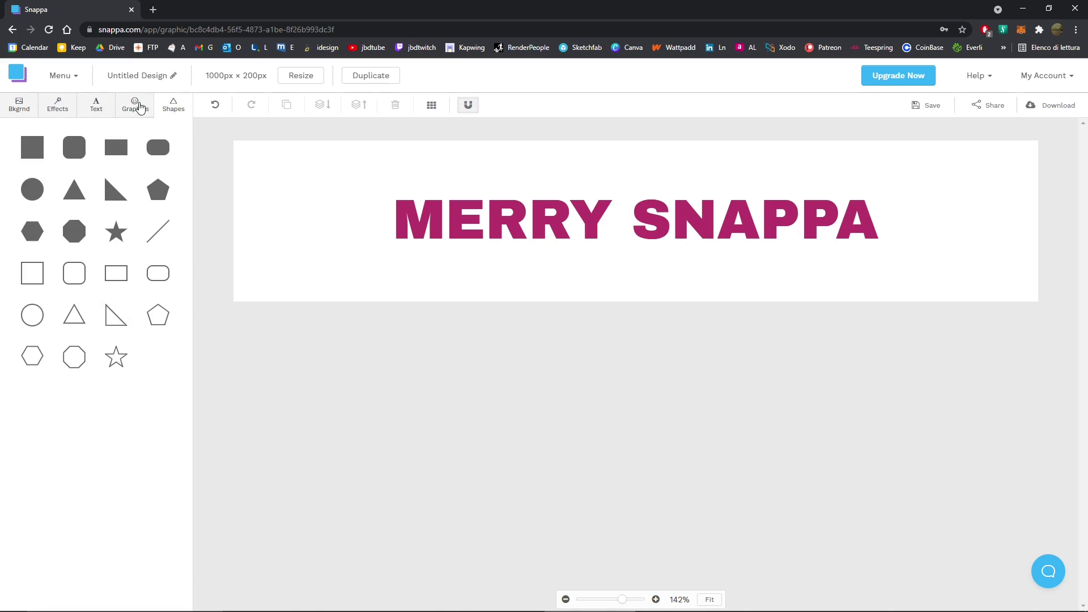
click(134, 107)
click(97, 108)
click(63, 112)
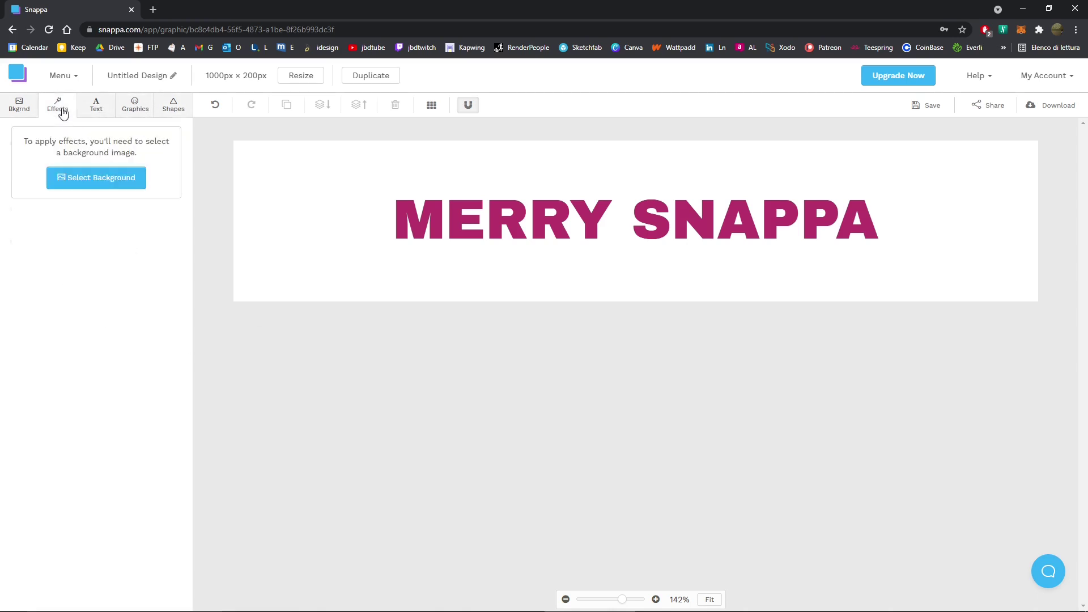
click(23, 107)
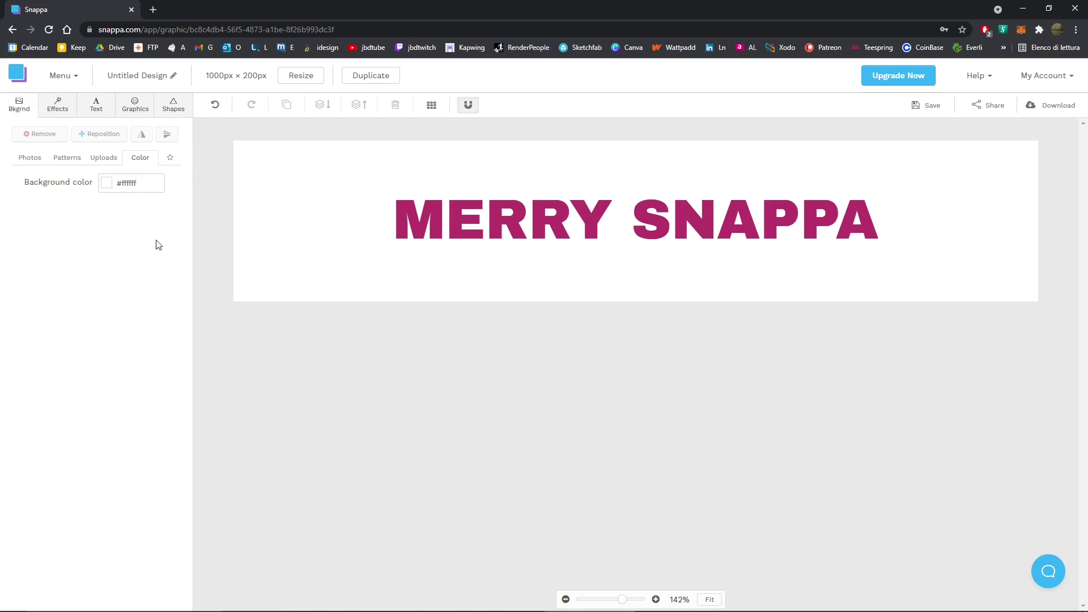
click(128, 109)
click(88, 110)
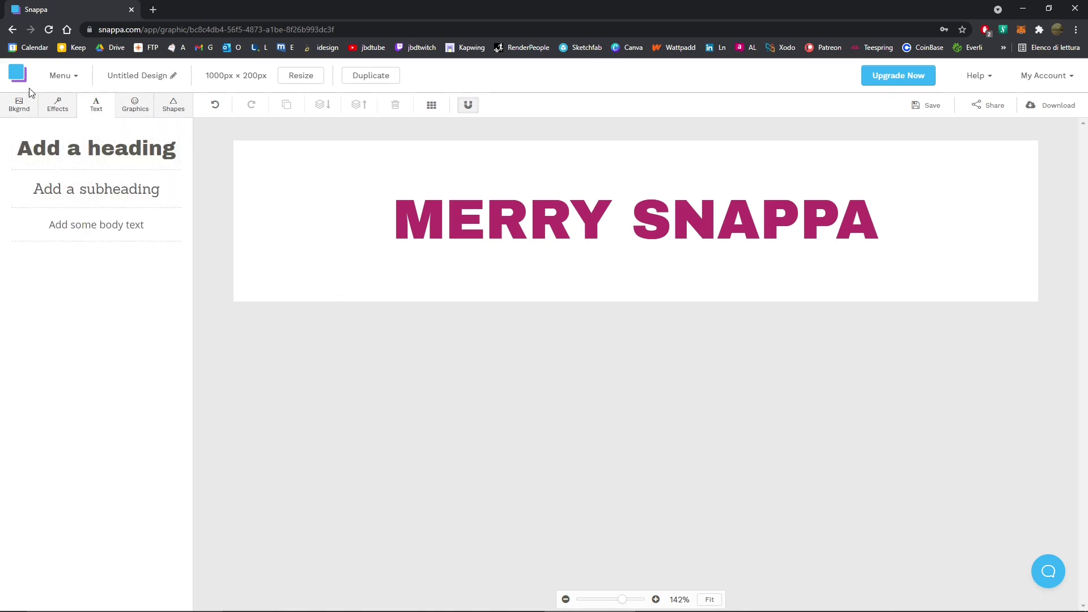
click(59, 108)
click(167, 110)
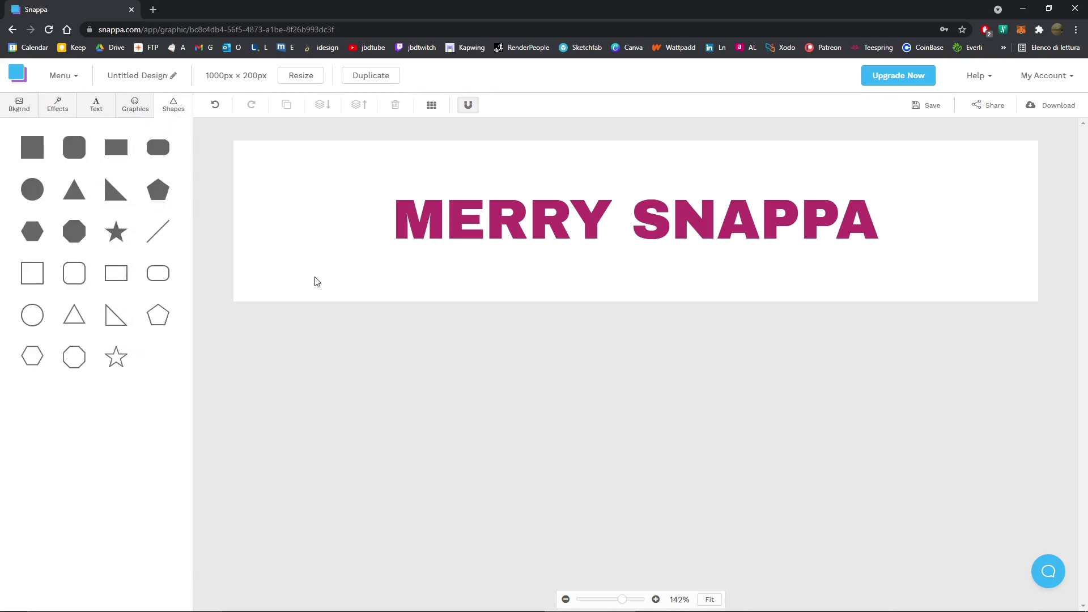
Step: Add a filled dark star, test its layer order against the M, and place it left of MERRY
click(117, 231)
drag(624, 227, 404, 229)
click(323, 105)
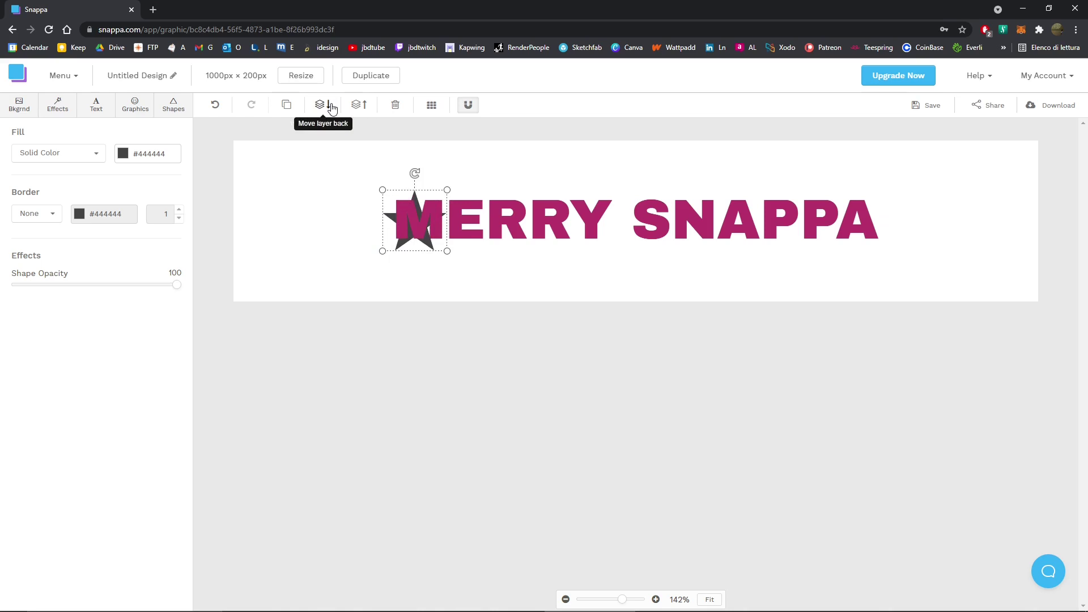
click(359, 105)
click(323, 105)
click(359, 105)
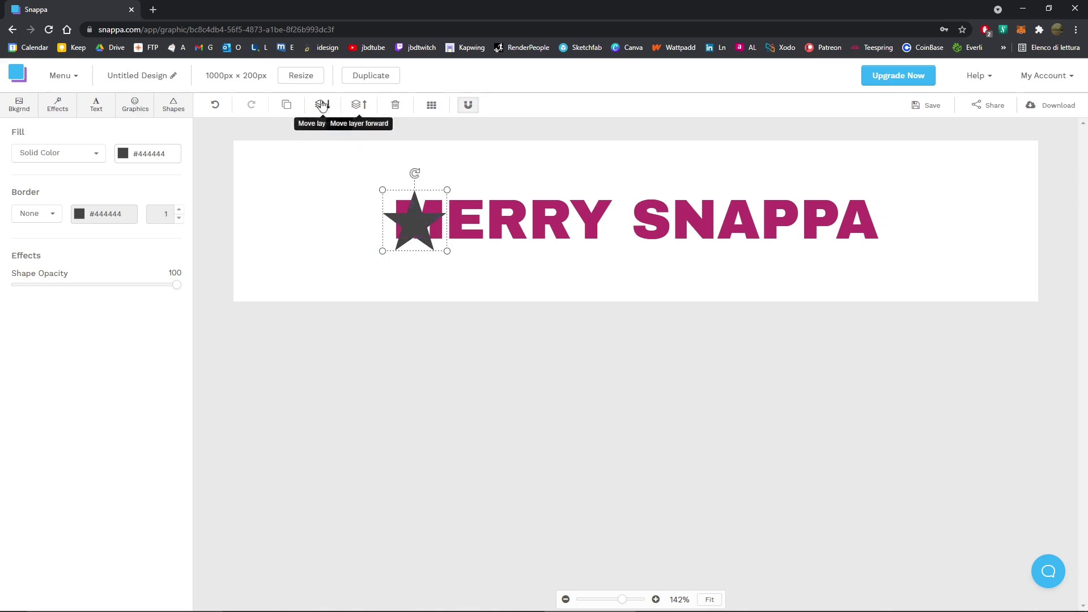
drag(423, 223, 331, 219)
Step: Duplicate the star and undo the copy, toggle snap to grid, and shift the star further left
click(287, 106)
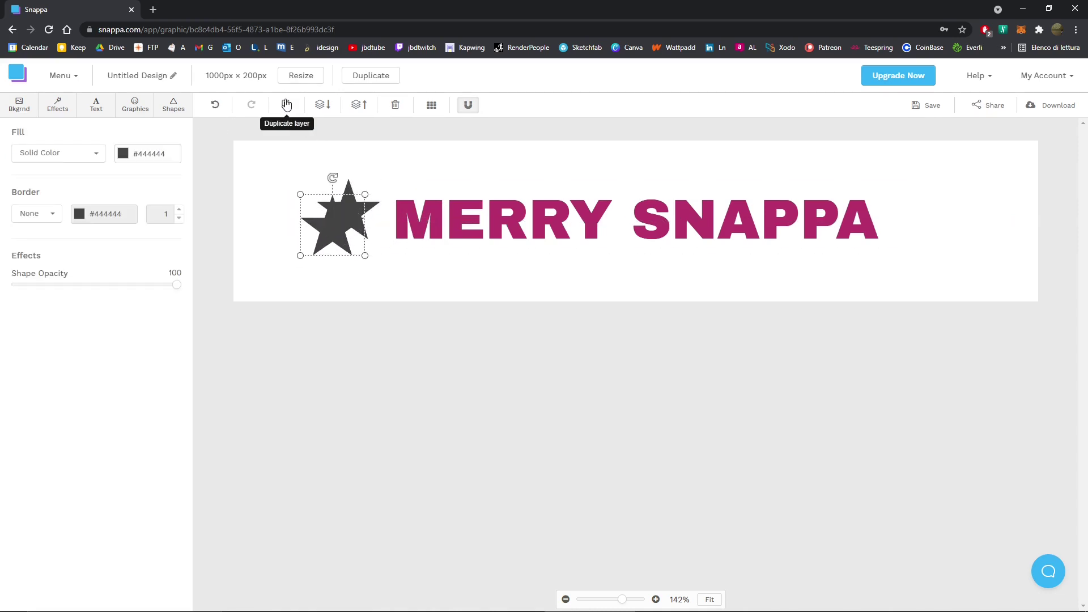
click(214, 113)
click(220, 112)
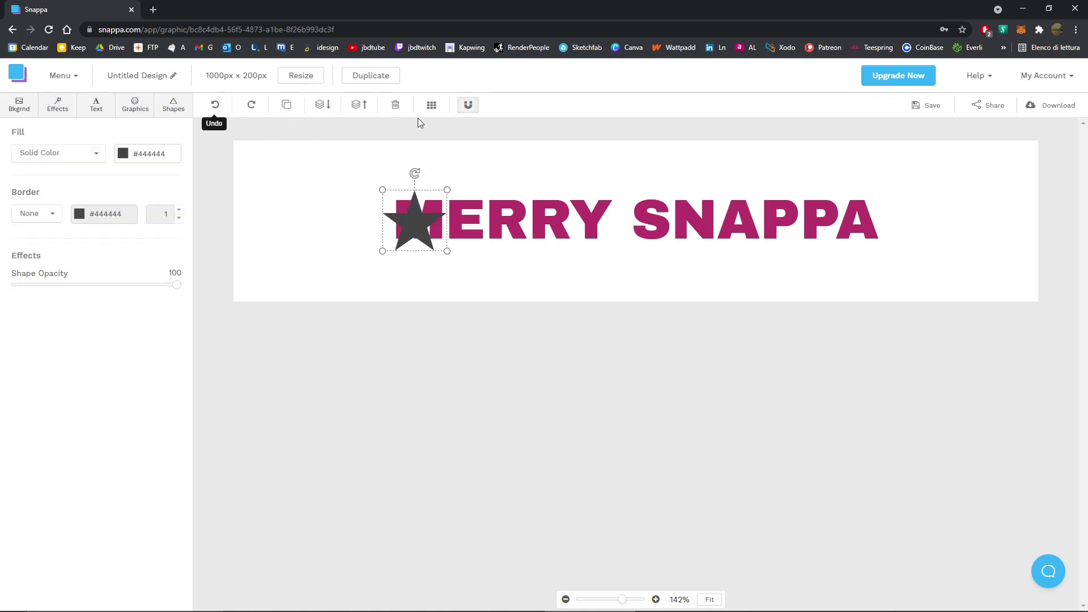
click(468, 106)
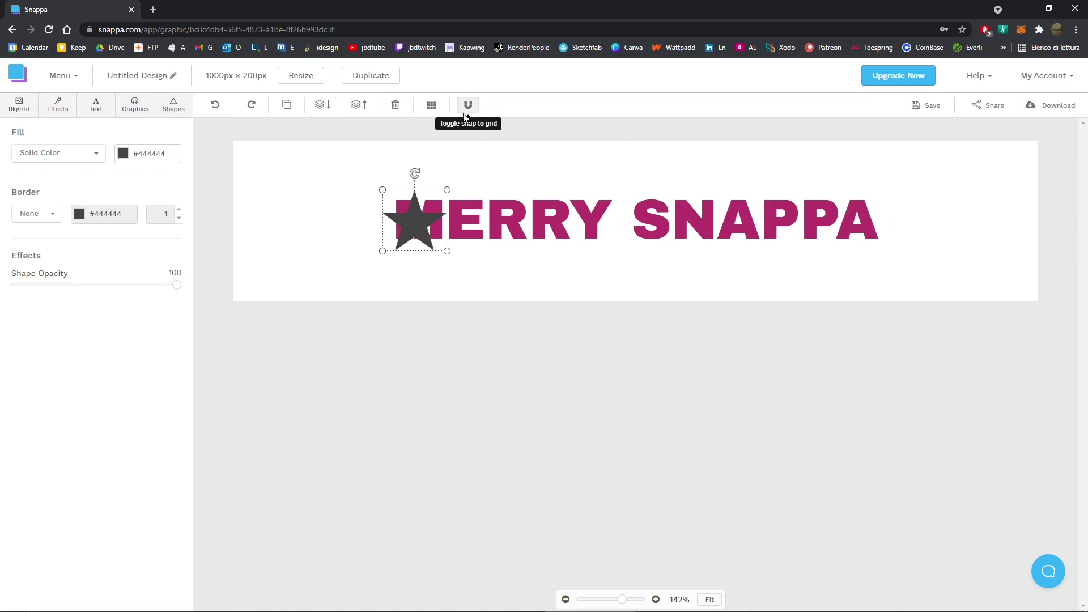
drag(418, 223, 342, 216)
click(362, 428)
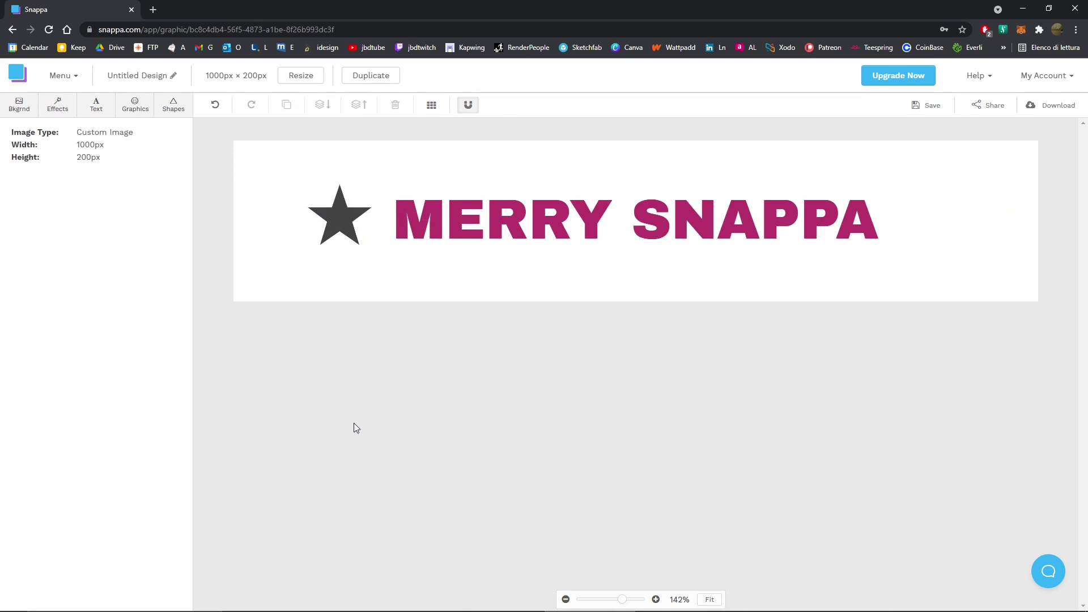